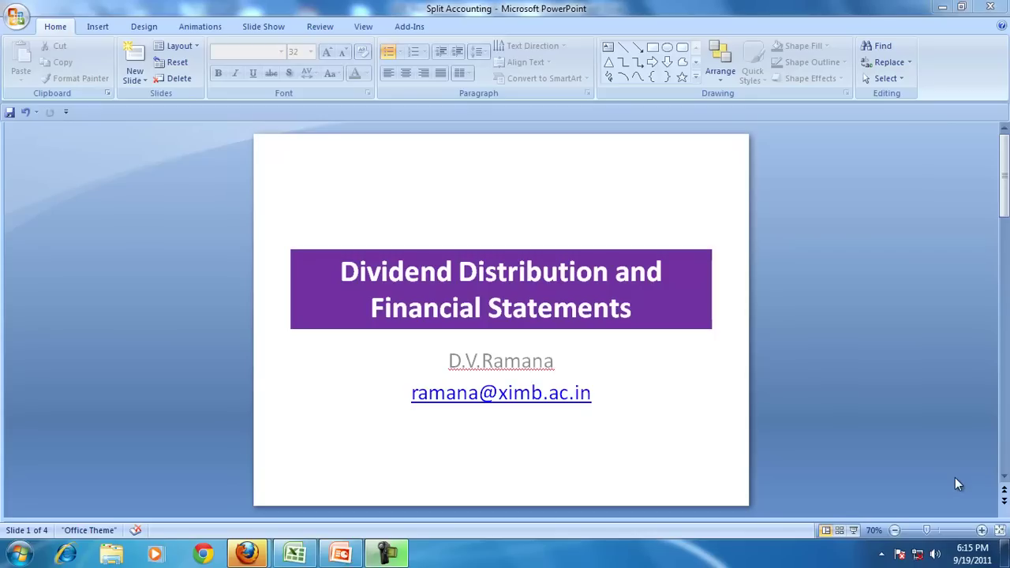
Make the first bullet on the Dividend Distribution slide, the one defining dividend, bold
{"action": "left_click", "coordinate": [440, 306]}
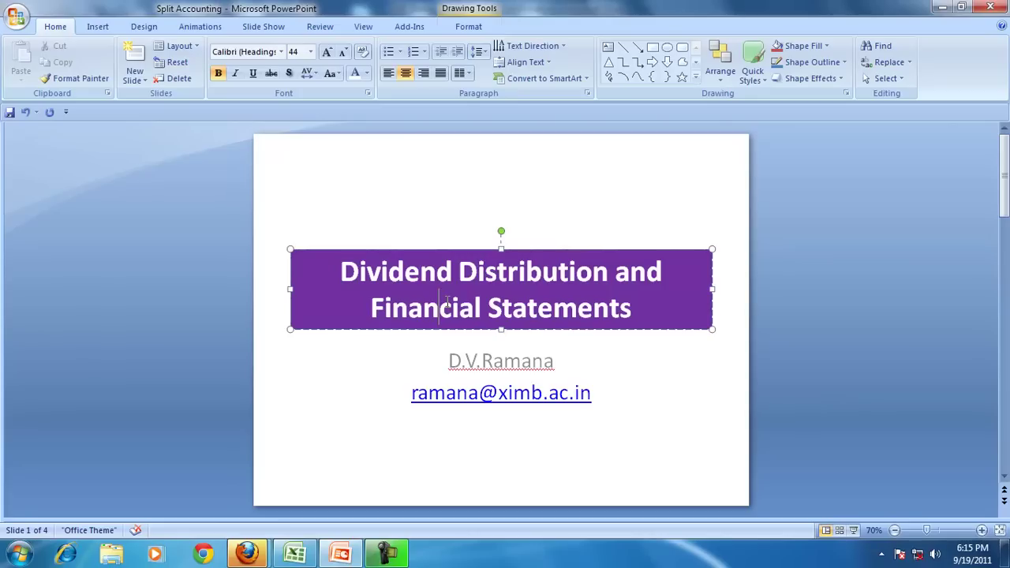
{"action": "left_click", "coordinate": [1004, 458]}
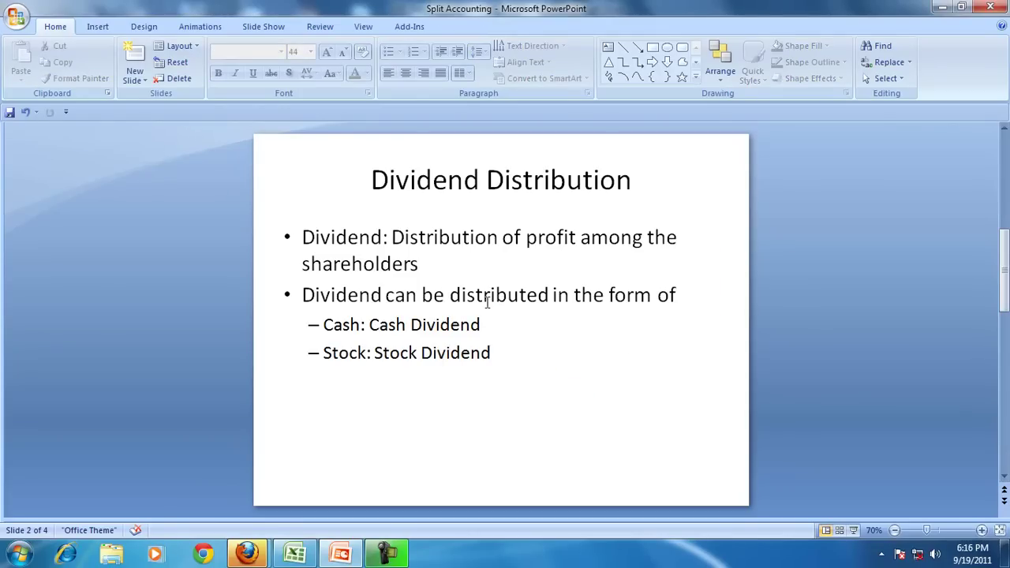
{"action": "left_click_drag", "start_coordinate": [300, 227], "coordinate": [417, 272]}
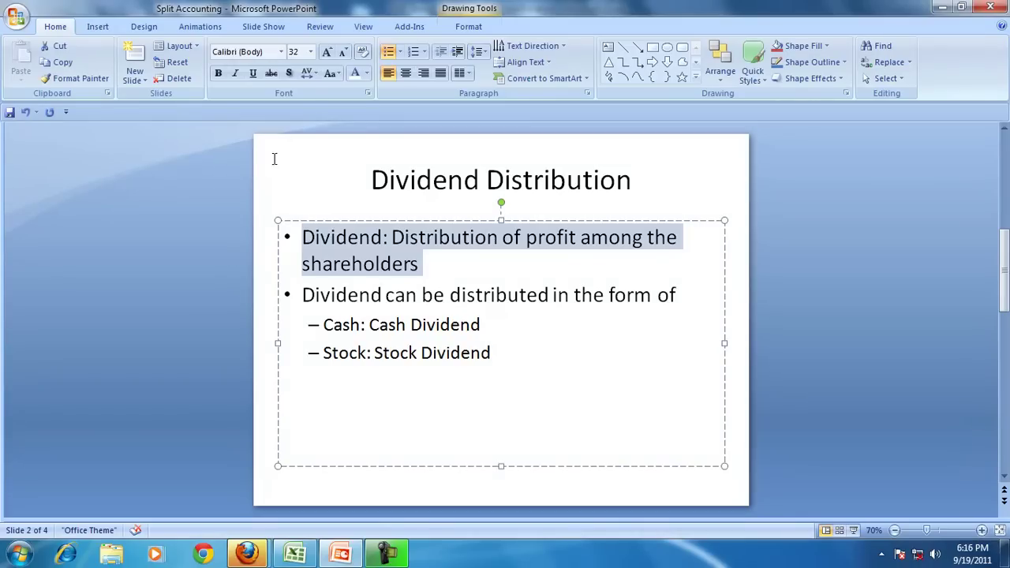
{"action": "left_click", "coordinate": [219, 72]}
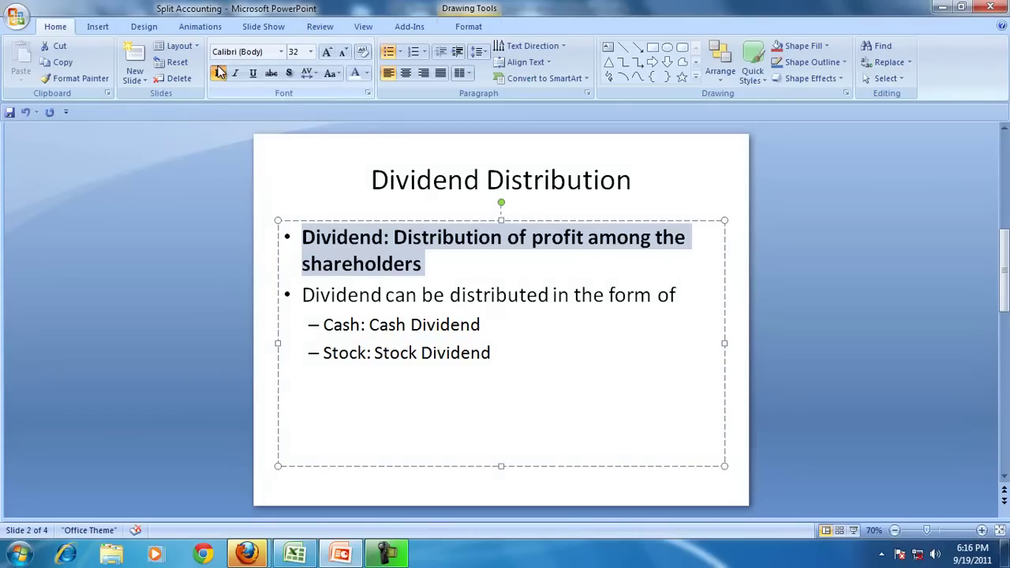
{"action": "left_click", "coordinate": [400, 180]}
{"action": "left_click", "coordinate": [788, 47]}
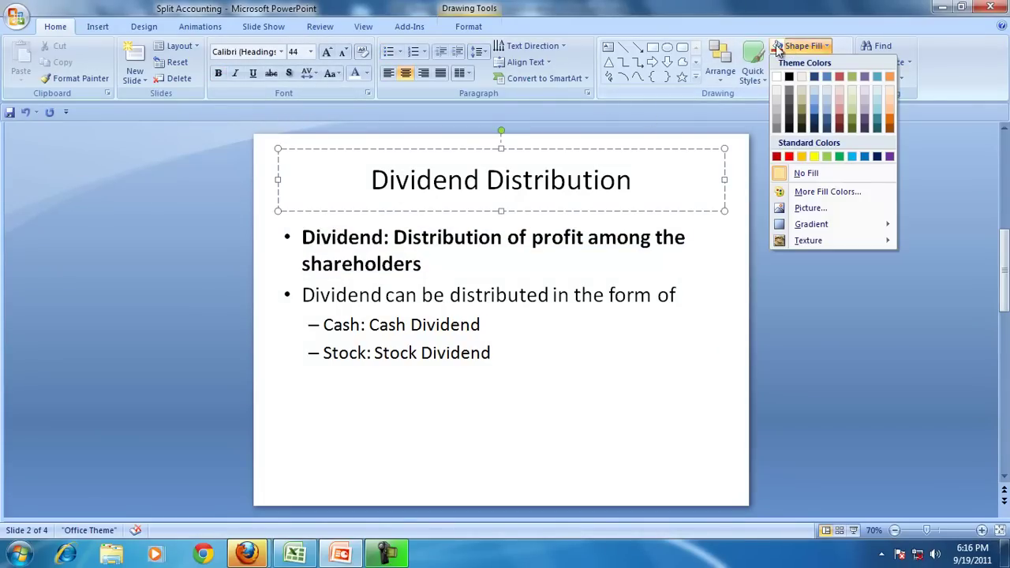
{"action": "left_click", "coordinate": [626, 351]}
{"action": "left_click", "coordinate": [419, 149]}
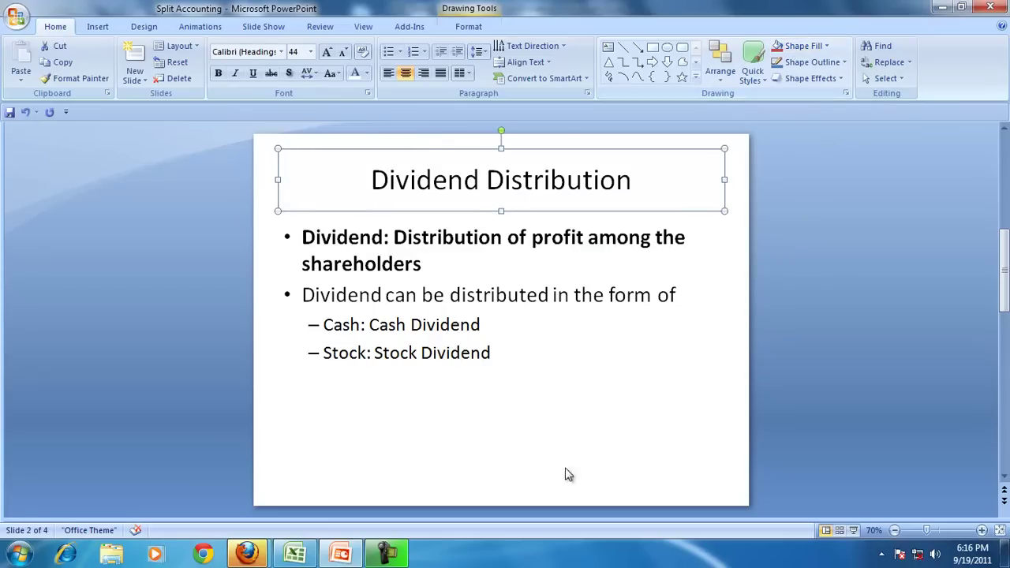
{"action": "left_click", "coordinate": [550, 362]}
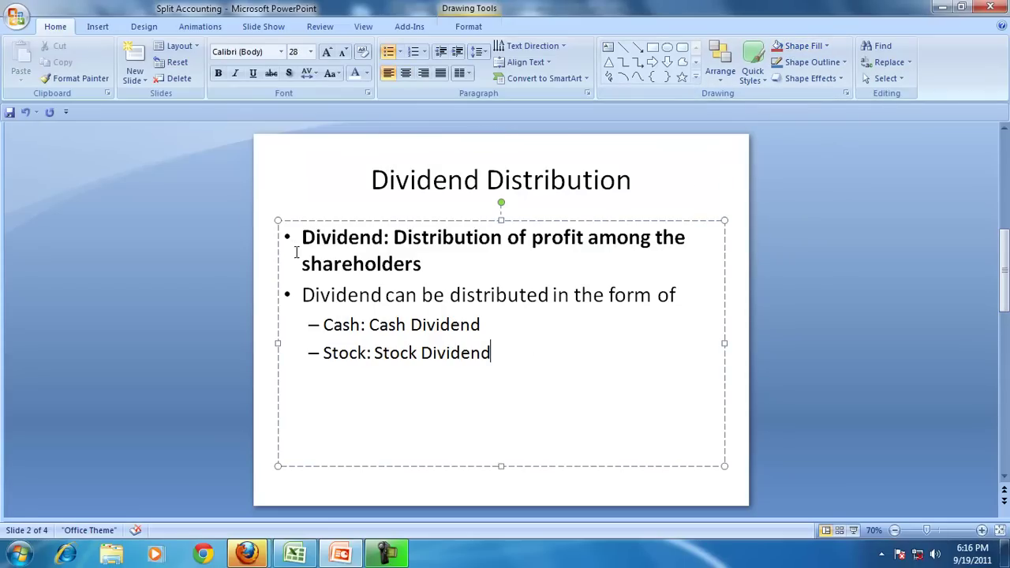
Format the "Cash: Cash Dividend" sub-bullet in bold purple text
{"action": "left_click_drag", "start_coordinate": [301, 294], "coordinate": [701, 295]}
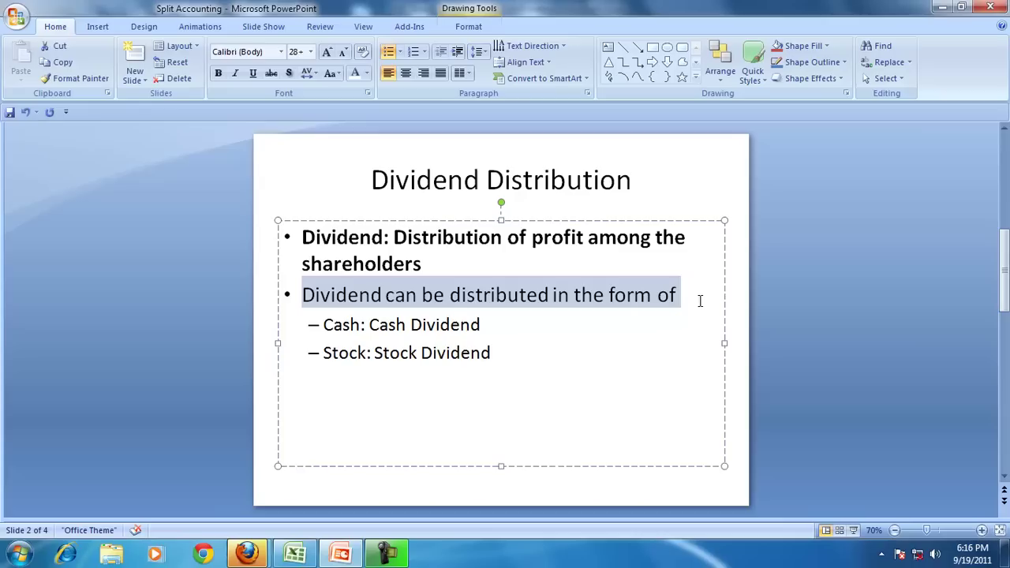
{"action": "left_click", "coordinate": [520, 343]}
{"action": "left_click_drag", "start_coordinate": [322, 324], "coordinate": [481, 325]}
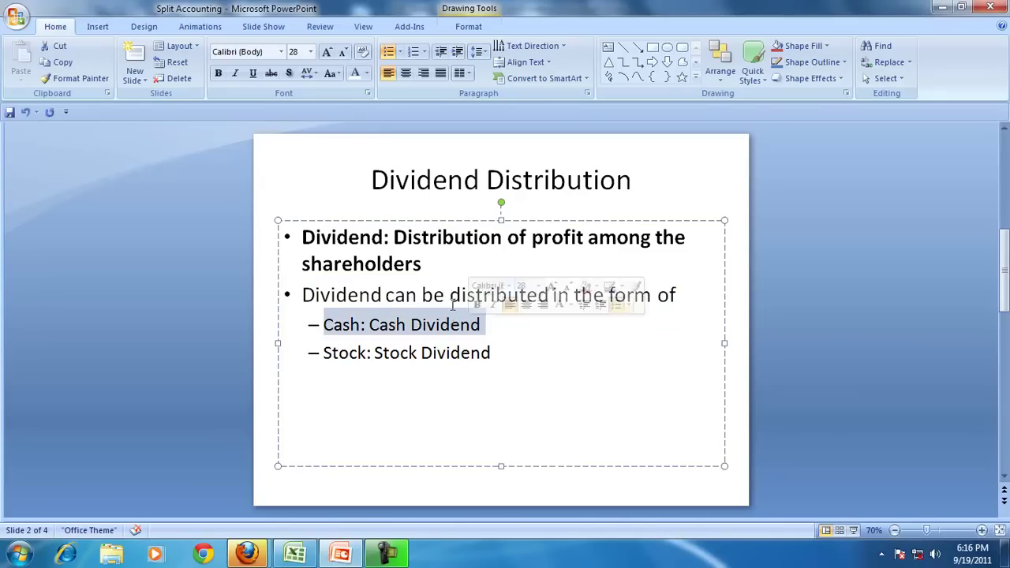
{"action": "left_click", "coordinate": [366, 73]}
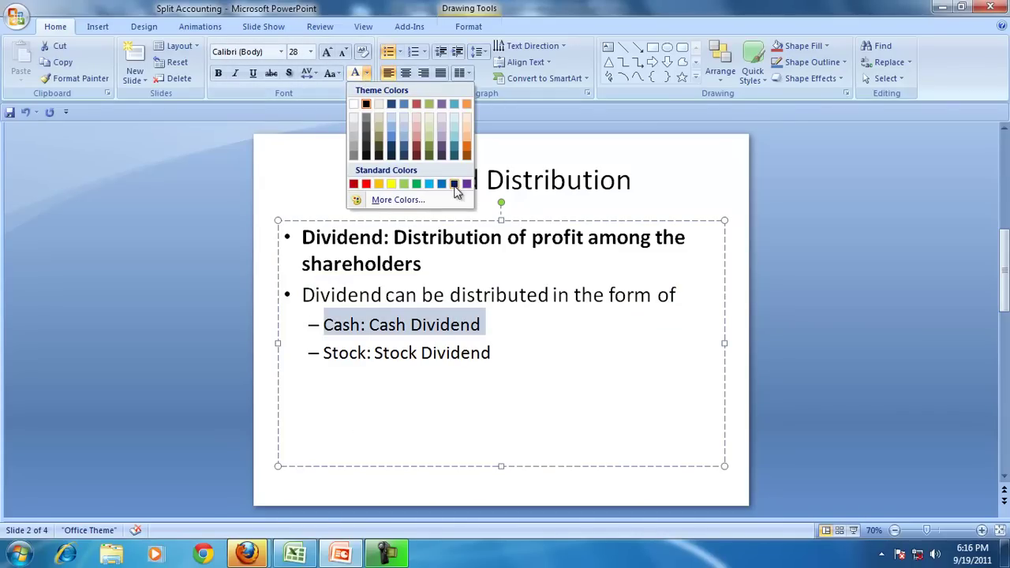
{"action": "left_click", "coordinate": [465, 184]}
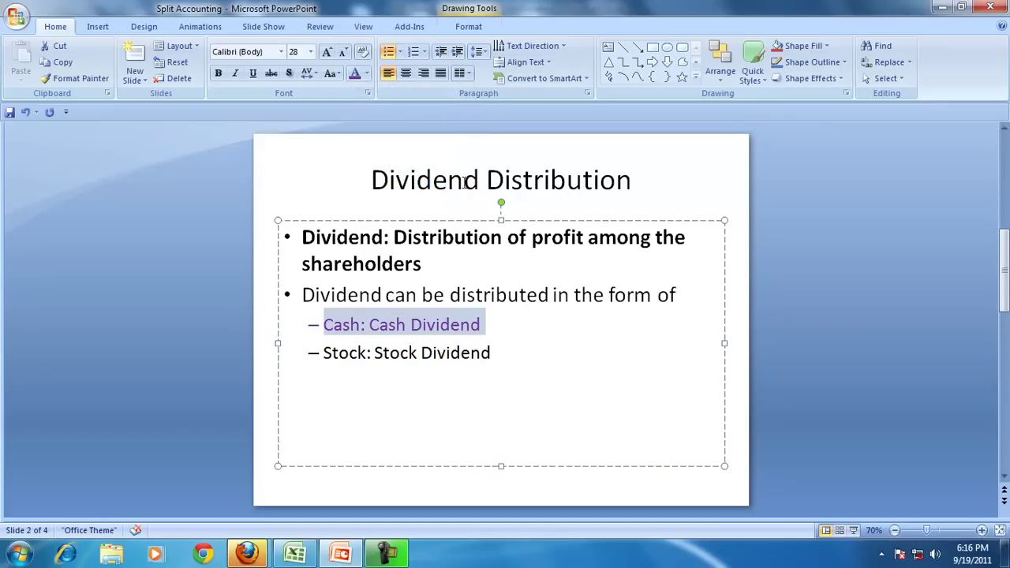
{"action": "key", "text": "ctrl+b"}
Make the "Stock: Stock Dividend" sub-bullet bold and append "(Bonus shares)" to it
{"action": "left_click_drag", "start_coordinate": [325, 352], "coordinate": [520, 365]}
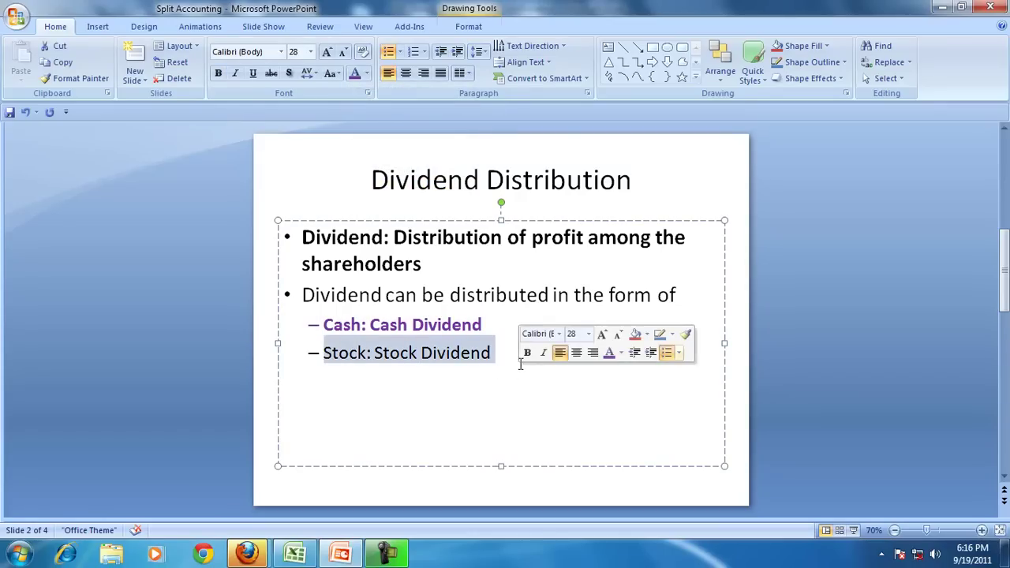
{"action": "key", "text": "ctrl+b"}
{"action": "left_click", "coordinate": [520, 363]}
{"action": "type", "text": "("}
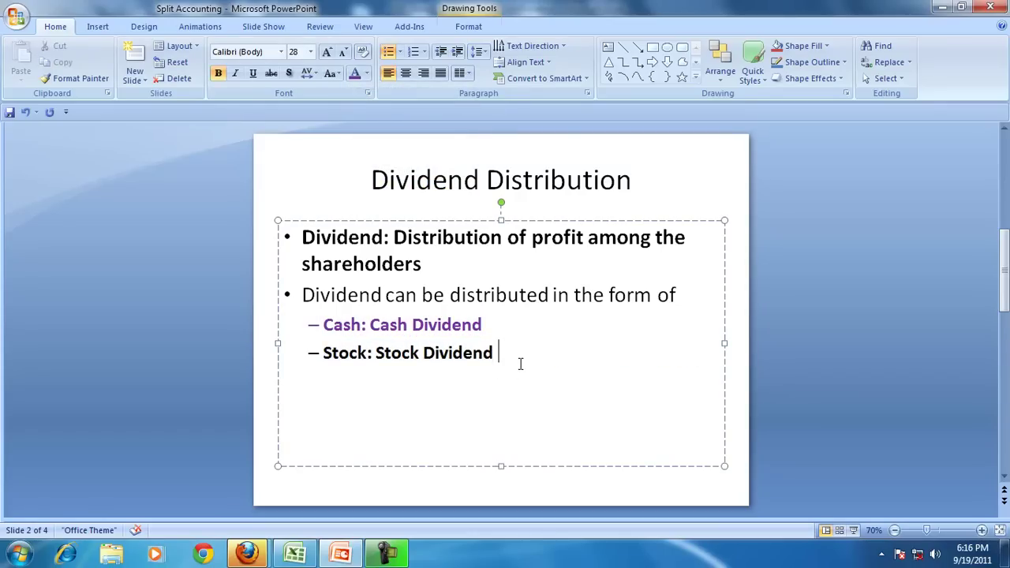
{"action": "type", "text": "Bonus shares"}
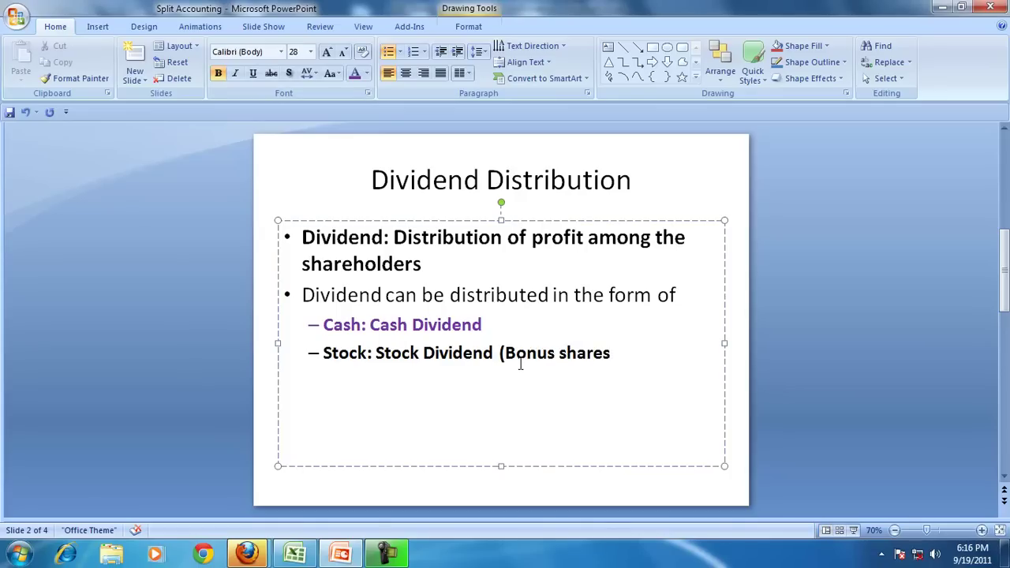
{"action": "left_click_drag", "start_coordinate": [369, 324], "coordinate": [514, 336]}
{"action": "left_click_drag", "start_coordinate": [371, 353], "coordinate": [483, 369]}
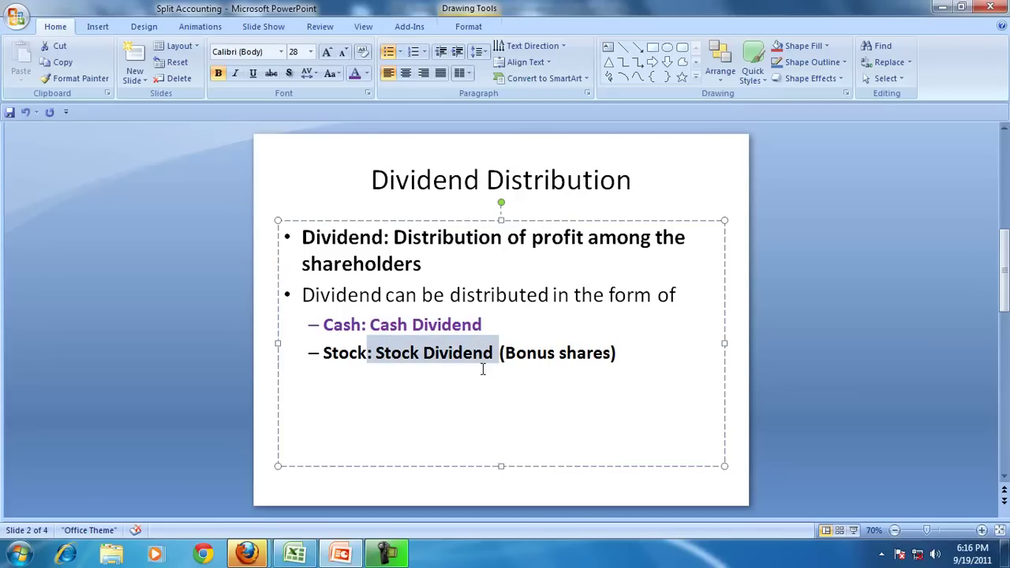
{"action": "left_click", "coordinate": [428, 323]}
{"action": "key", "text": "Down"}
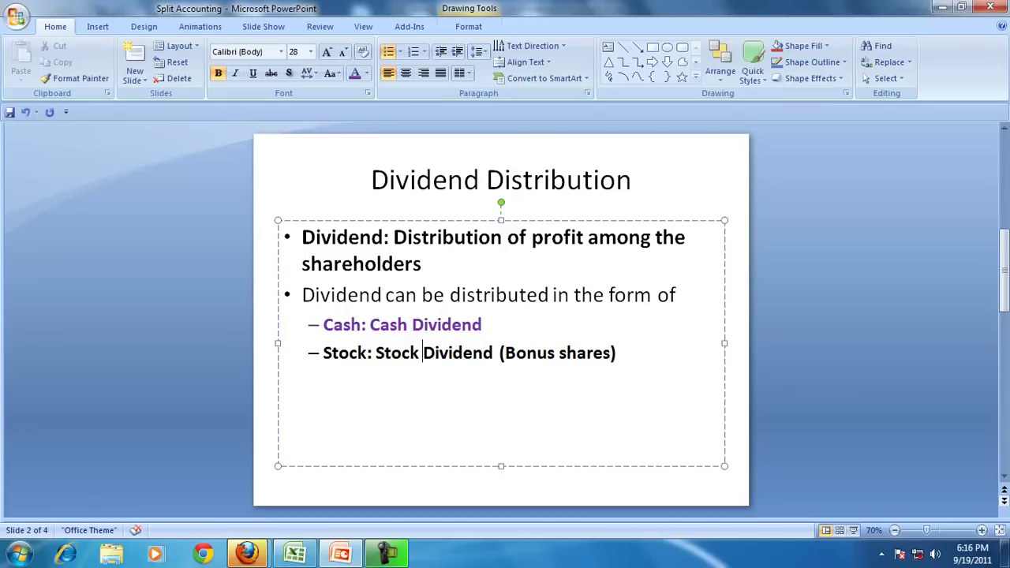
On the Stock Dividend slide, demote the cash outflow, reserves, capital and networth bullets to sub-bullets of the first bullet
{"action": "left_click", "coordinate": [1003, 454]}
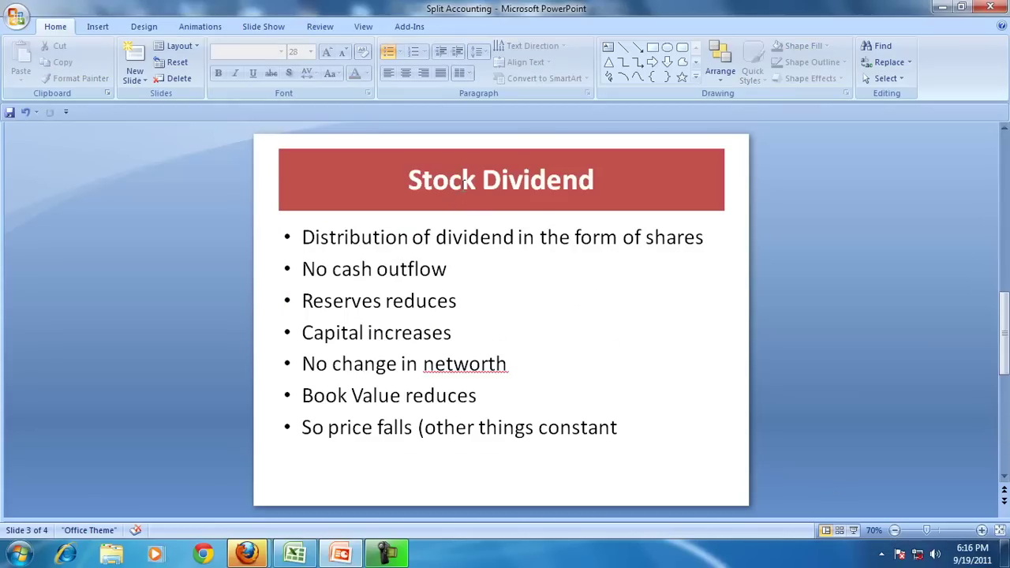
{"action": "left_click_drag", "start_coordinate": [301, 237], "coordinate": [699, 243]}
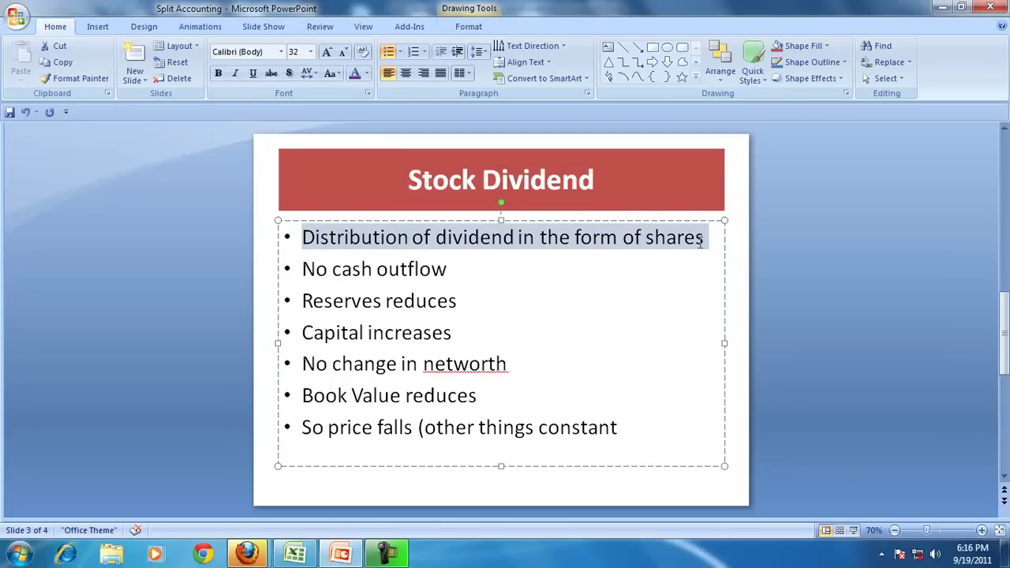
{"action": "left_click", "coordinate": [650, 287]}
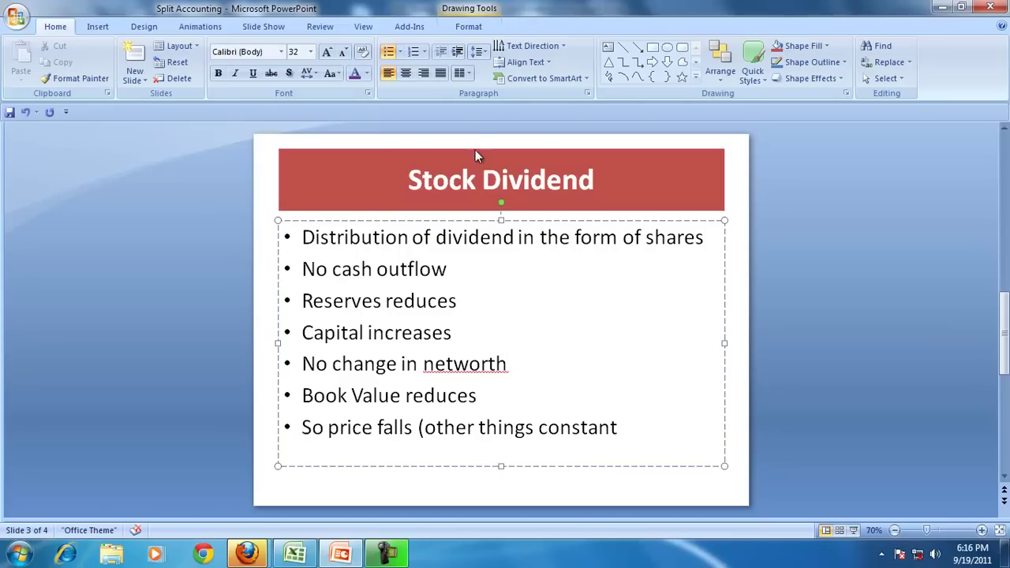
{"action": "left_click", "coordinate": [457, 51]}
{"action": "left_click", "coordinate": [352, 297]}
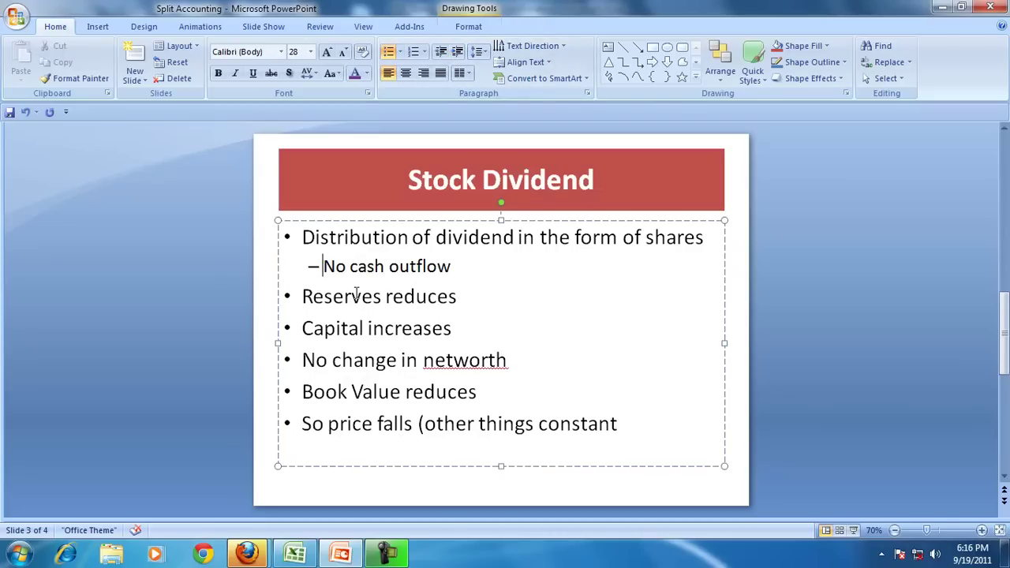
{"action": "left_click", "coordinate": [458, 52]}
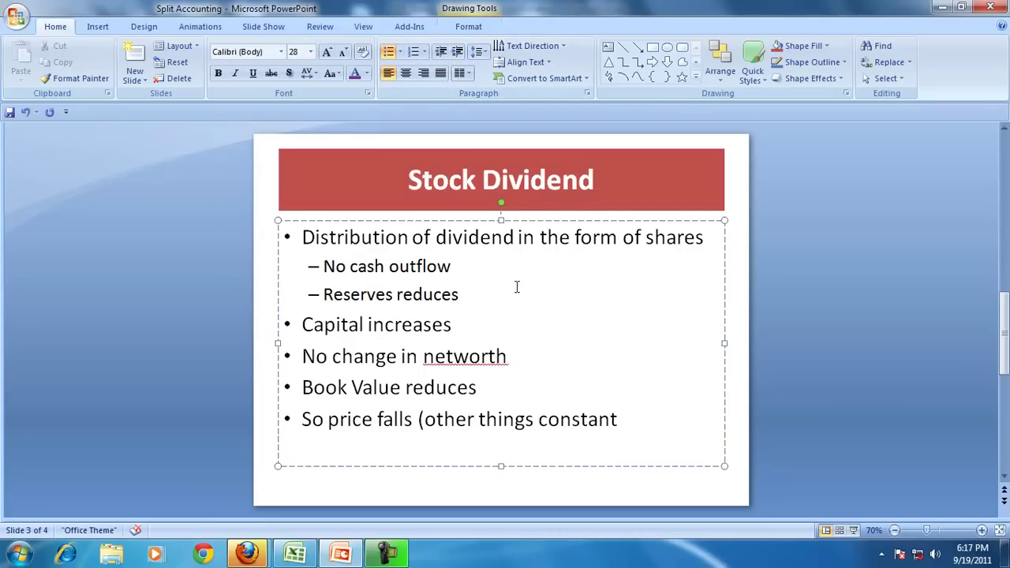
{"action": "left_click", "coordinate": [395, 327]}
{"action": "left_click", "coordinate": [457, 52]}
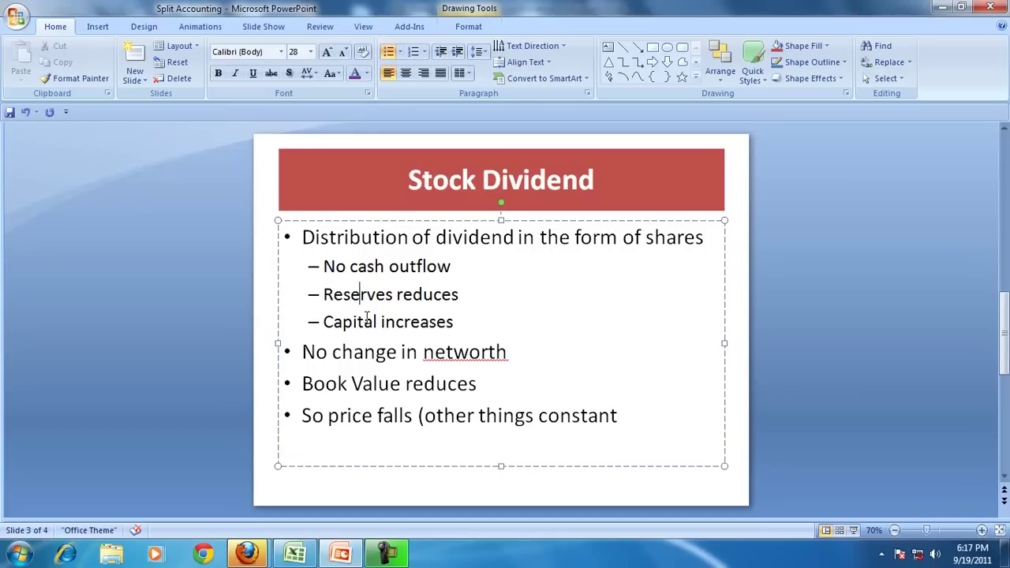
{"action": "left_click", "coordinate": [365, 352]}
{"action": "left_click", "coordinate": [457, 52]}
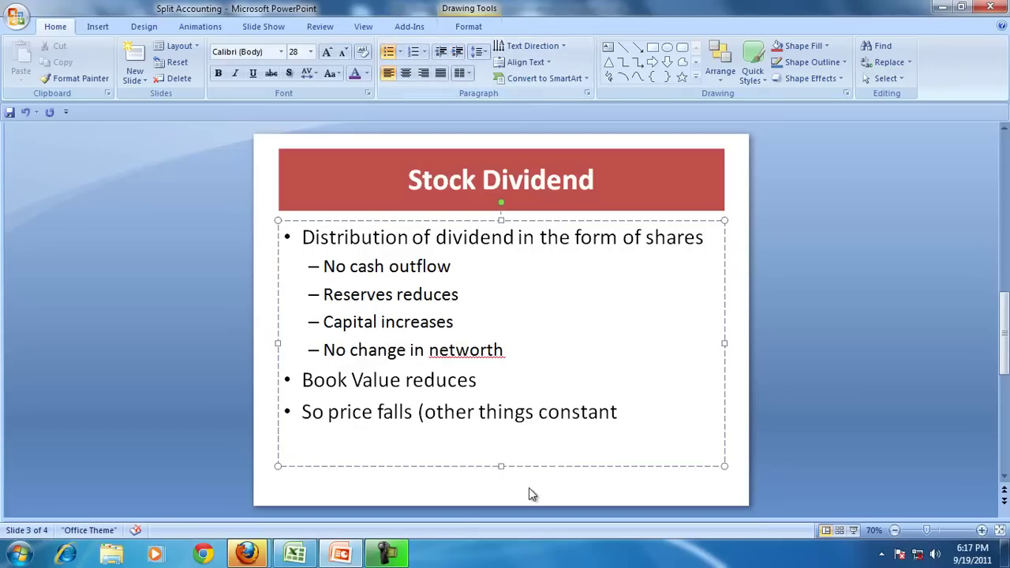
Add the sub-bullet "No of shares increase" below the networth line and insert "per share" after "Book Value"
{"action": "left_click", "coordinate": [456, 349]}
{"action": "key", "text": "Return"}
{"action": "type", "text": "no s"}
{"action": "key", "text": "BackSpace"}
{"action": "key", "text": "BackSpace"}
{"action": "type", "text": "of shares increase"}
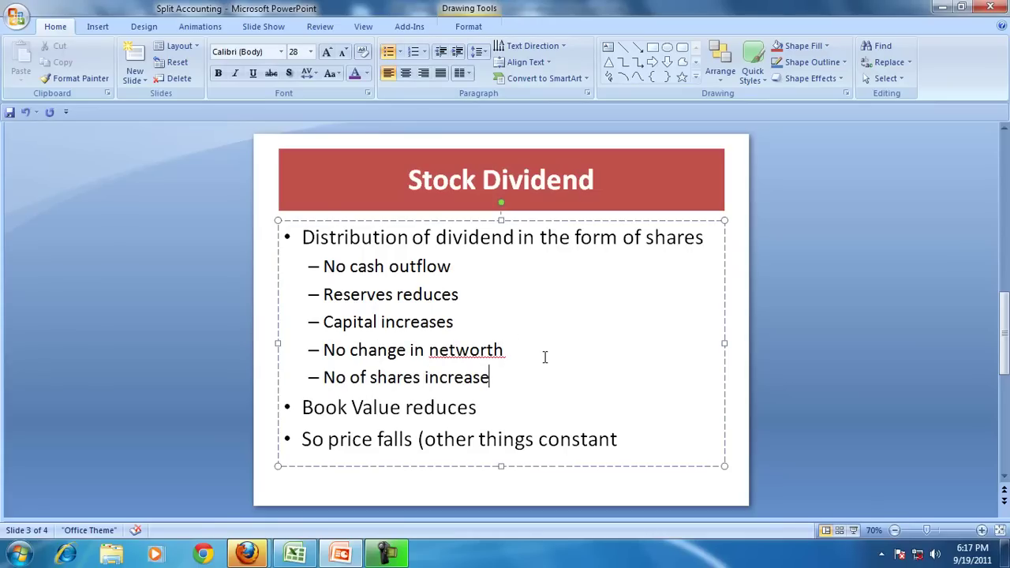
{"action": "left_click", "coordinate": [397, 407]}
{"action": "type", "text": "per share"}
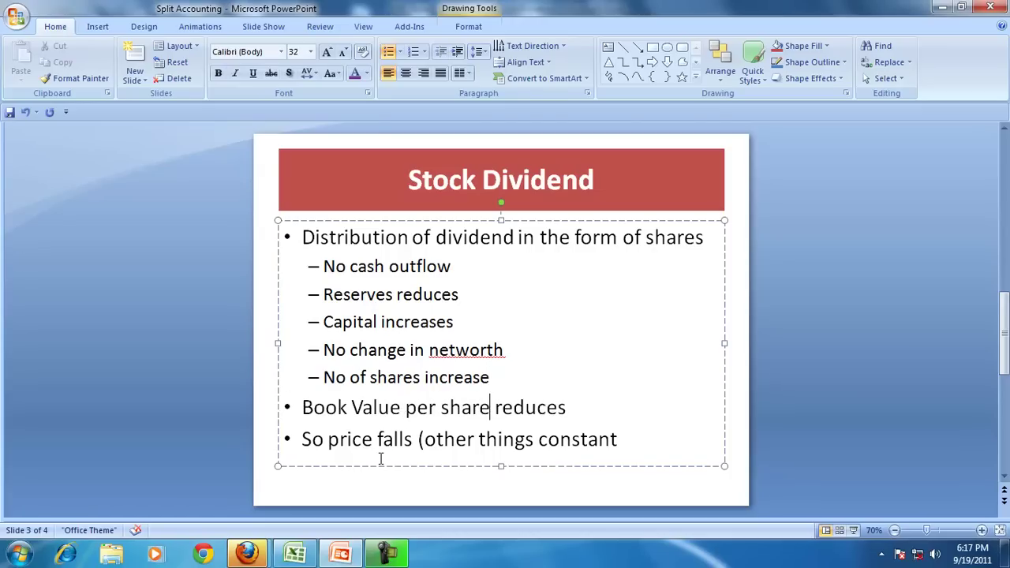
{"action": "left_click_drag", "start_coordinate": [301, 439], "coordinate": [602, 439]}
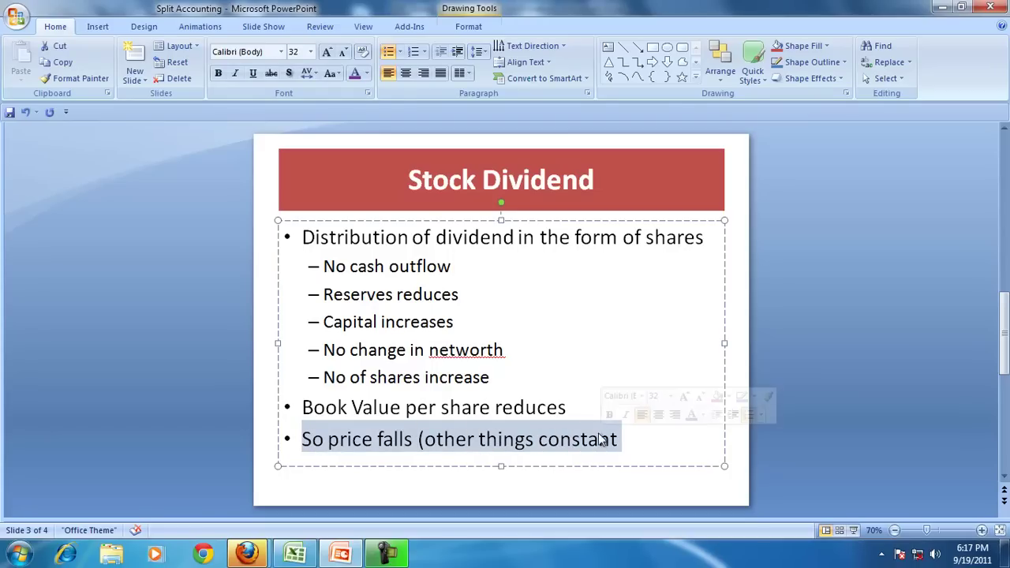
{"action": "left_click", "coordinate": [444, 185]}
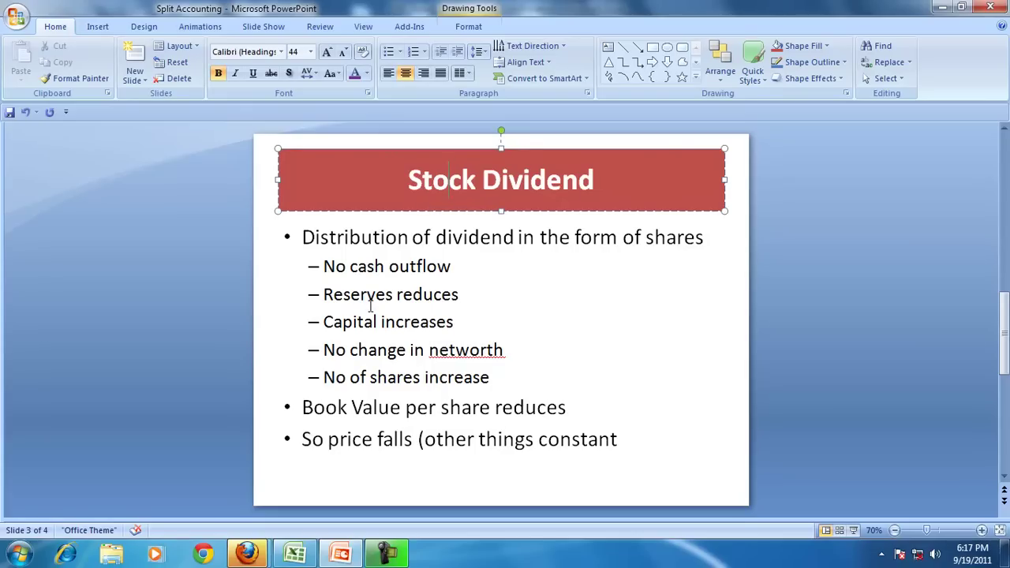
{"action": "left_click_drag", "start_coordinate": [387, 294], "coordinate": [320, 294]}
{"action": "left_click", "coordinate": [386, 293]}
{"action": "mouse_move", "coordinate": [387, 293]}
{"action": "left_mouse_down"}
{"action": "mouse_move", "coordinate": [330, 294]}
{"action": "mouse_move", "coordinate": [394, 290]}
{"action": "left_mouse_up"}
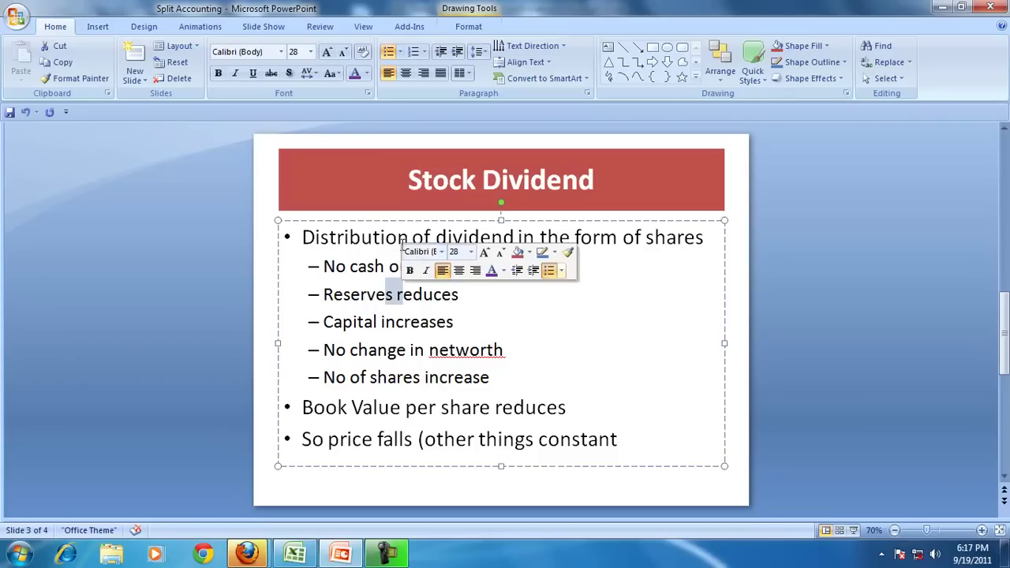
{"action": "left_click", "coordinate": [516, 333]}
Switch to the Excel workbook and examine the base-case balance sheet's capital, reserves, long-term debt, CL, cash, FA and total
{"action": "left_click", "coordinate": [298, 557]}
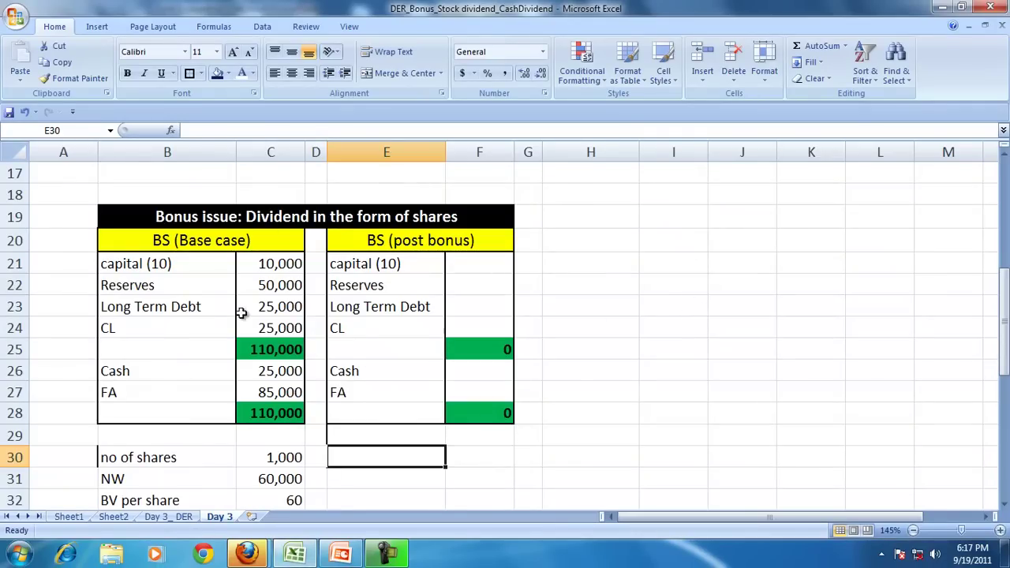
{"action": "left_click_drag", "start_coordinate": [269, 266], "coordinate": [275, 412]}
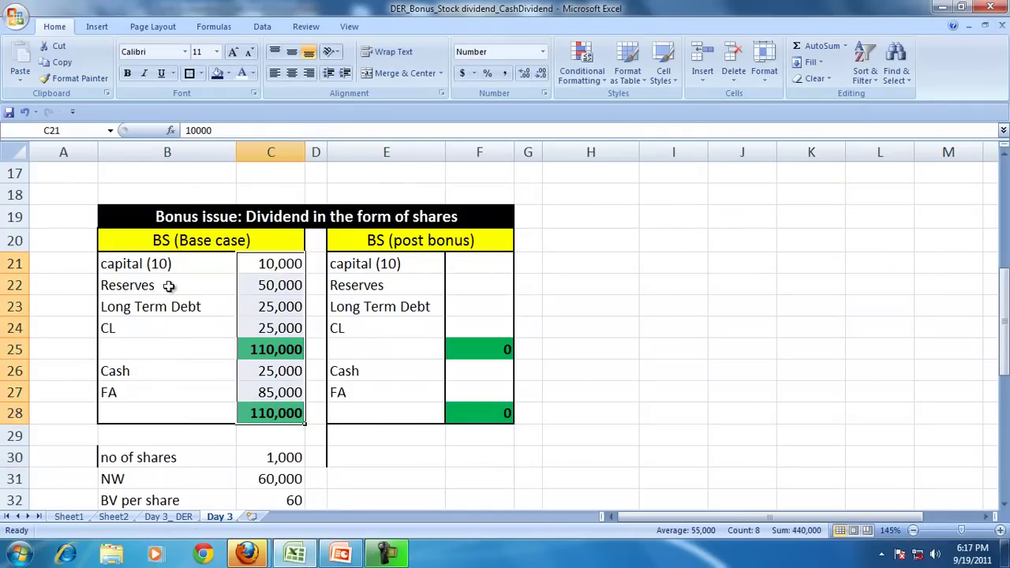
{"action": "left_click", "coordinate": [147, 261]}
{"action": "left_click", "coordinate": [264, 269]}
{"action": "left_click", "coordinate": [142, 288]}
{"action": "left_click", "coordinate": [302, 287]}
{"action": "left_click", "coordinate": [176, 310]}
{"action": "left_click", "coordinate": [262, 308]}
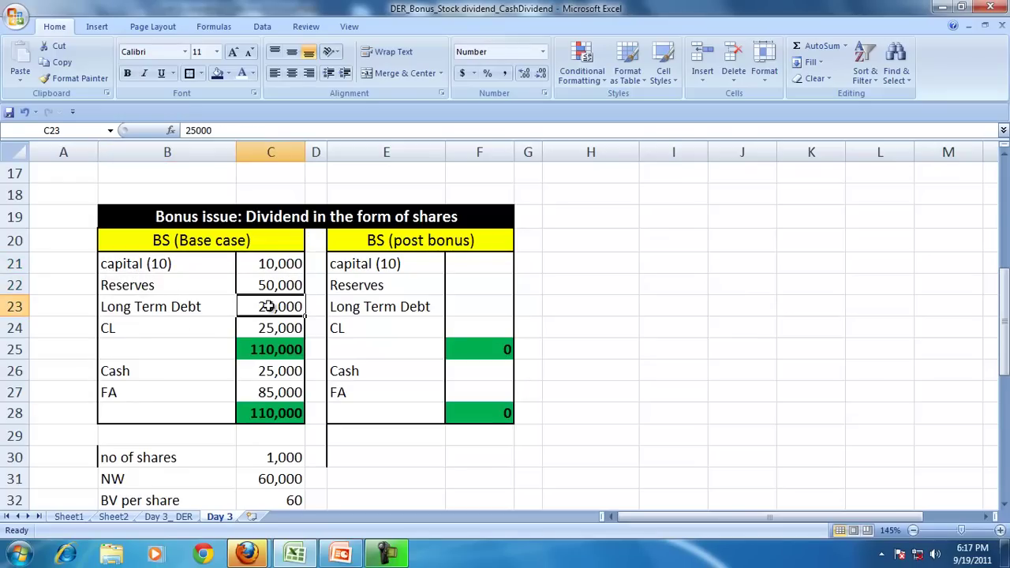
{"action": "left_click", "coordinate": [151, 329]}
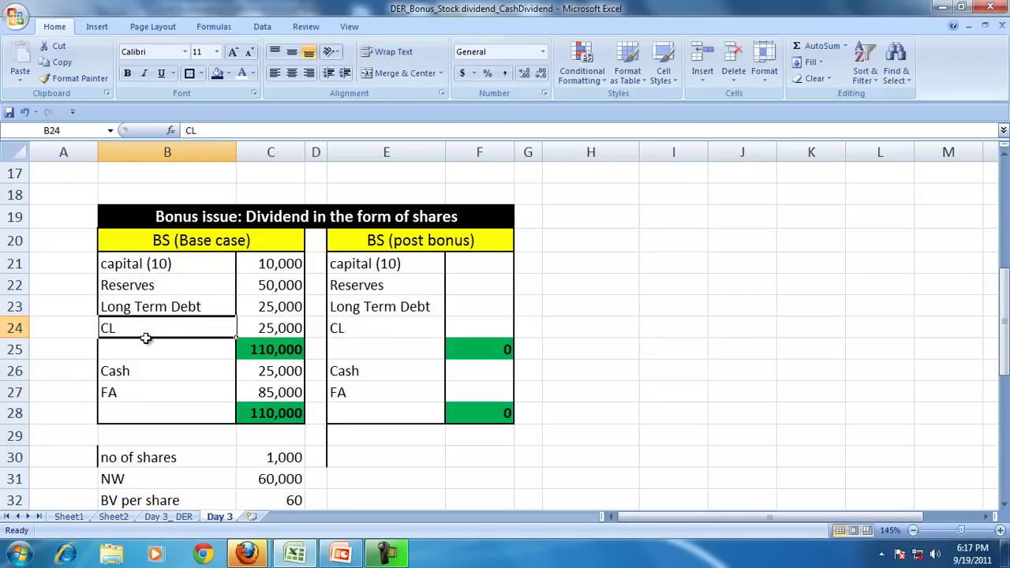
{"action": "left_click", "coordinate": [287, 329]}
{"action": "left_click", "coordinate": [131, 377]}
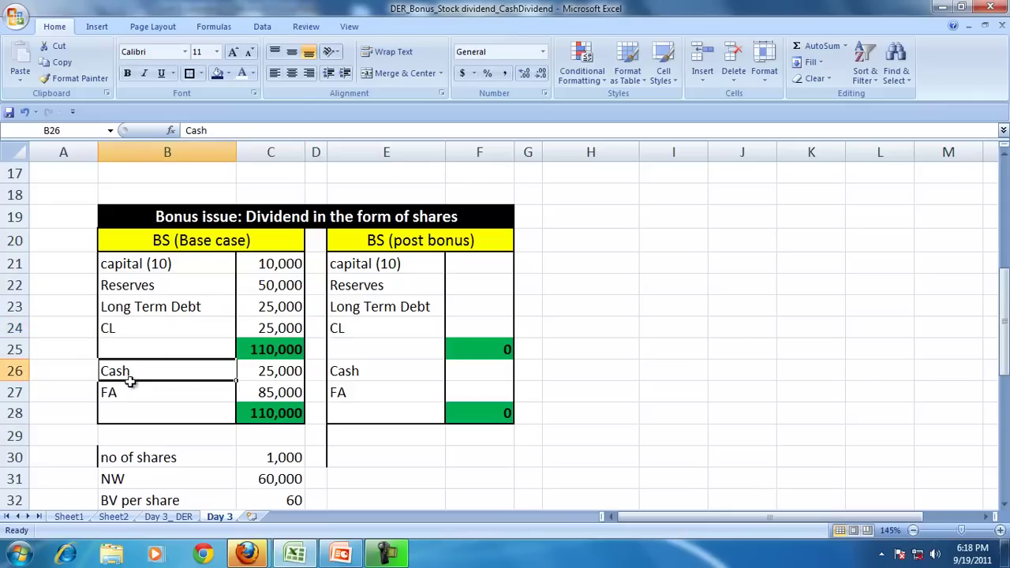
{"action": "left_click", "coordinate": [130, 394]}
{"action": "left_click", "coordinate": [276, 411]}
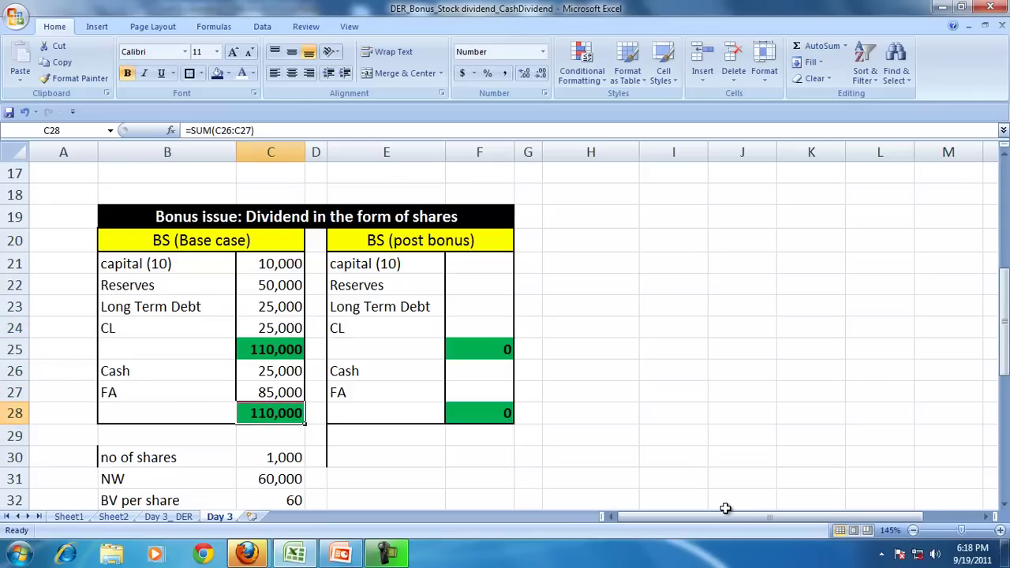
{"action": "left_click", "coordinate": [992, 500]}
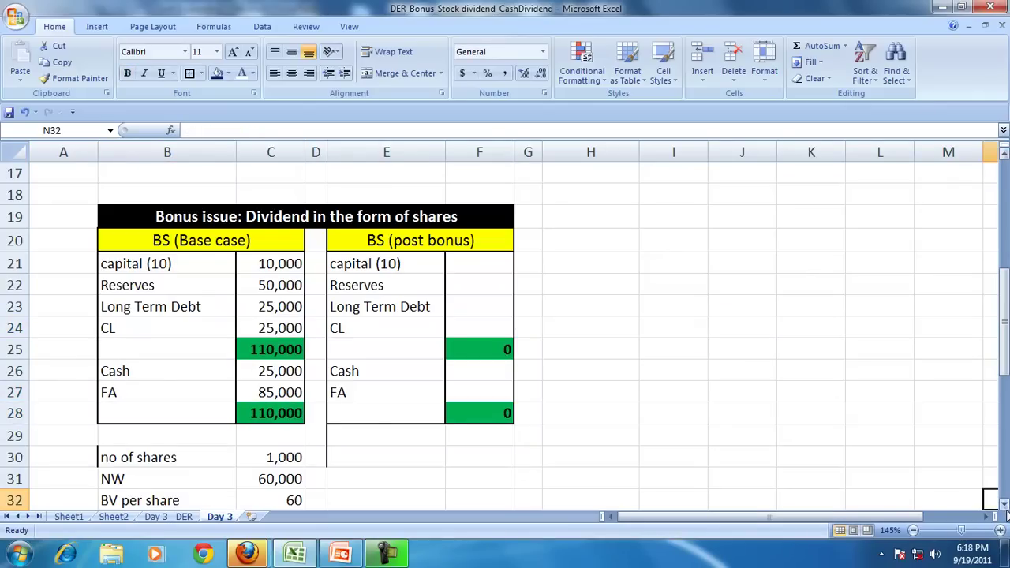
Examine the base-case number of shares, NW and BV per share together with the capital and reserves cells behind them
{"action": "left_click", "coordinate": [1003, 510]}
{"action": "left_click", "coordinate": [1003, 511]}
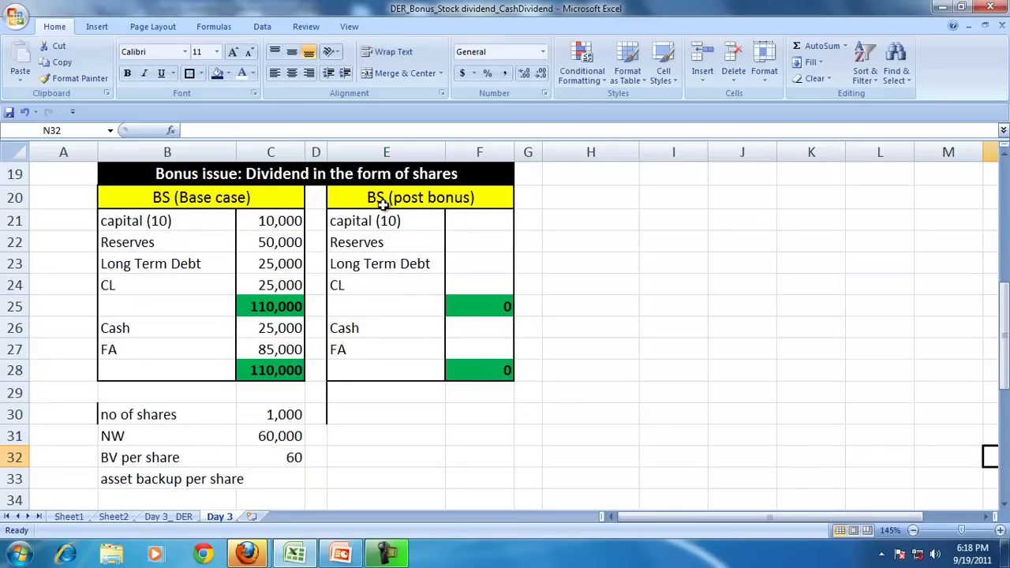
{"action": "left_click", "coordinate": [276, 412]}
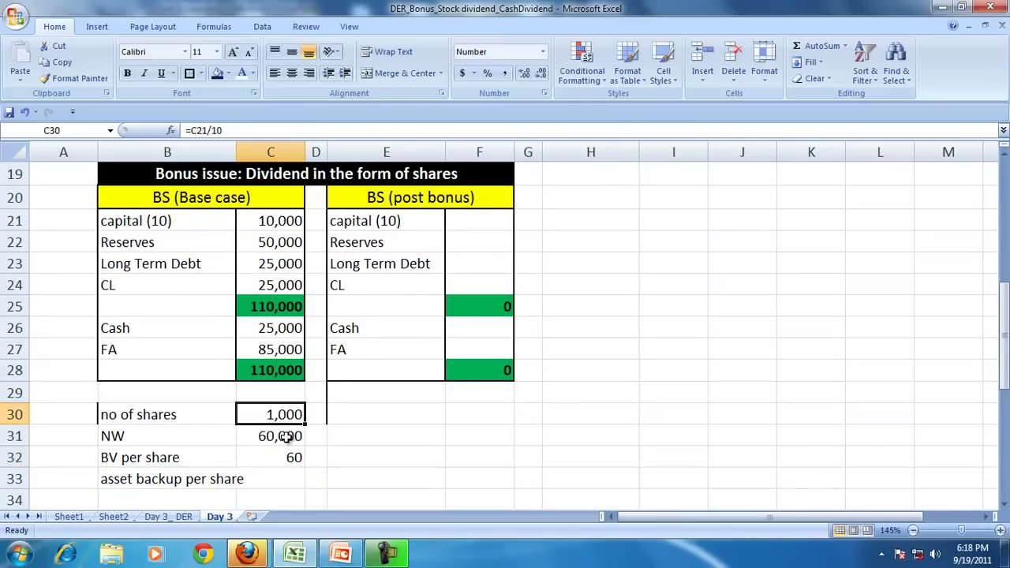
{"action": "left_click", "coordinate": [268, 221]}
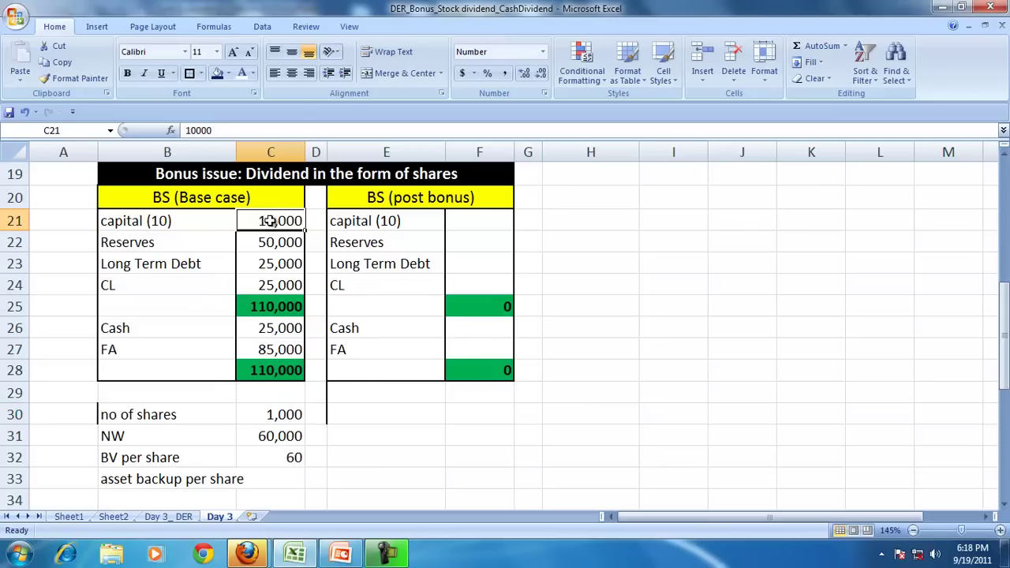
{"action": "left_click", "coordinate": [161, 221]}
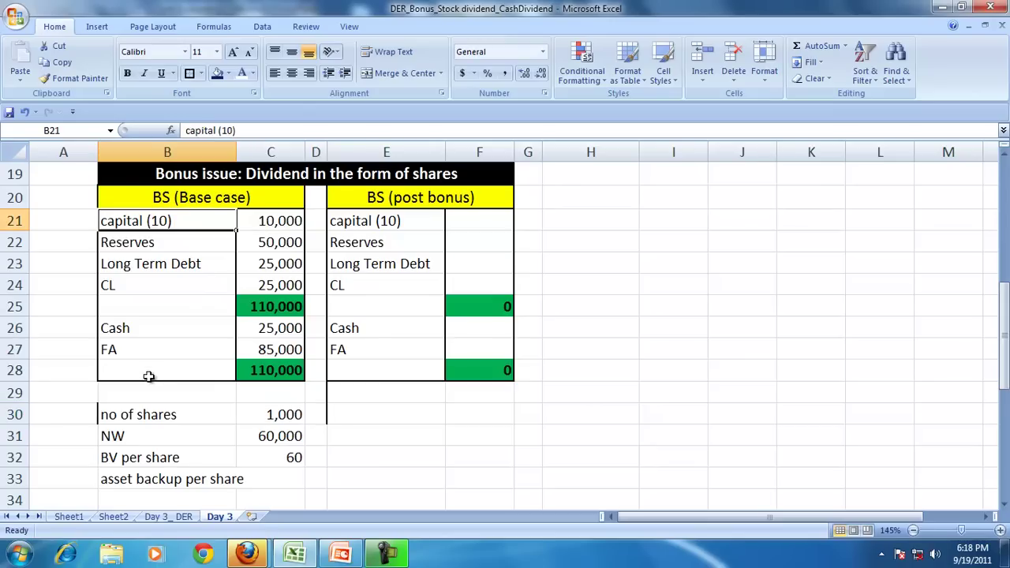
{"action": "left_click", "coordinate": [271, 245]}
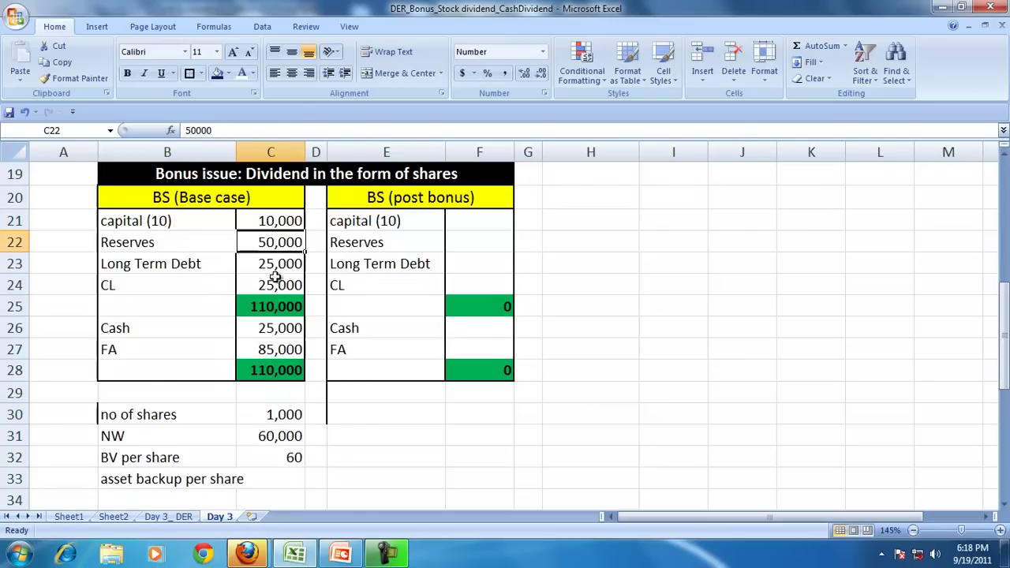
{"action": "left_click", "coordinate": [299, 436]}
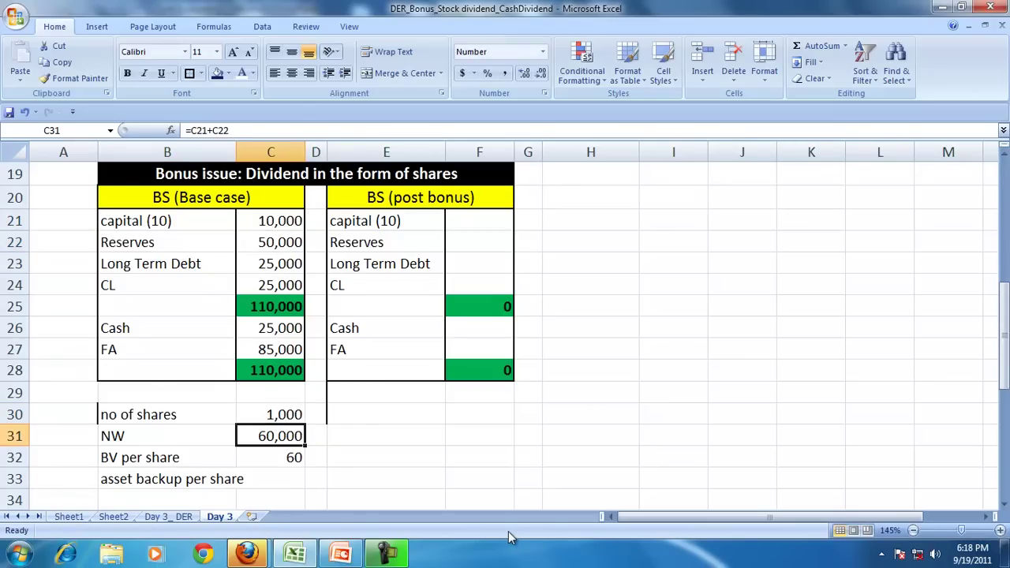
{"action": "left_click", "coordinate": [284, 455]}
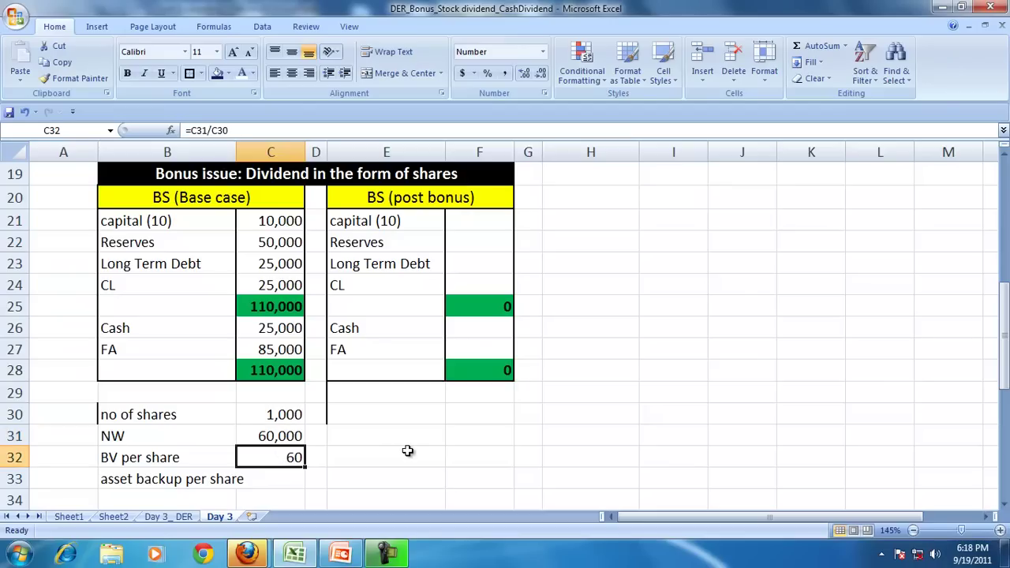
{"action": "left_click", "coordinate": [284, 436]}
{"action": "left_click", "coordinate": [282, 415]}
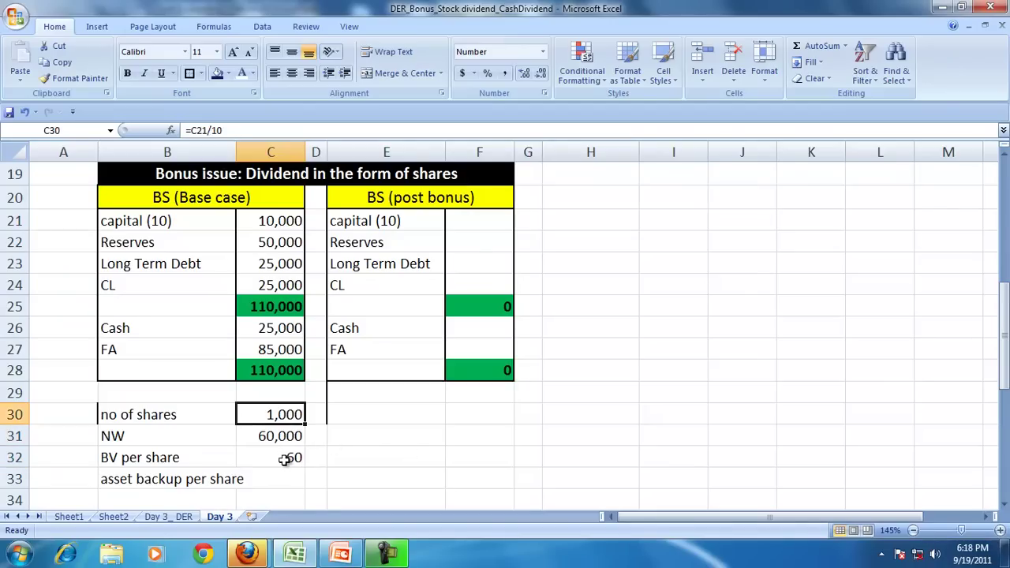
{"action": "left_click", "coordinate": [284, 459]}
Enter the label "Bonus shares" in E30 with the ratio "2 for 1" beside it in F30
{"action": "left_click", "coordinate": [413, 414]}
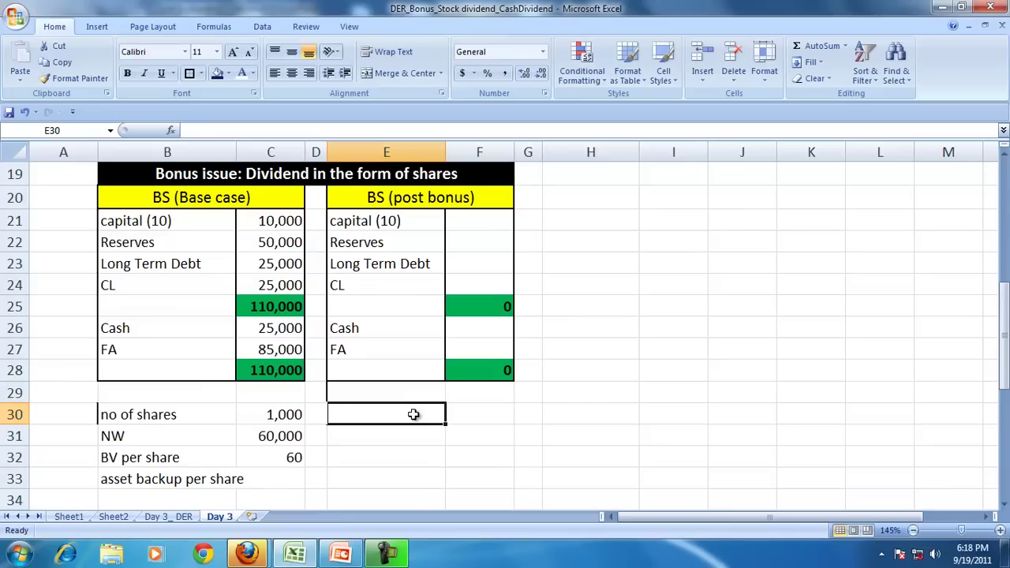
{"action": "type", "text": "Bonus shares"}
{"action": "key", "text": "Tab"}
{"action": "type", "text": "2 for 1"}
{"action": "key", "text": "Return"}
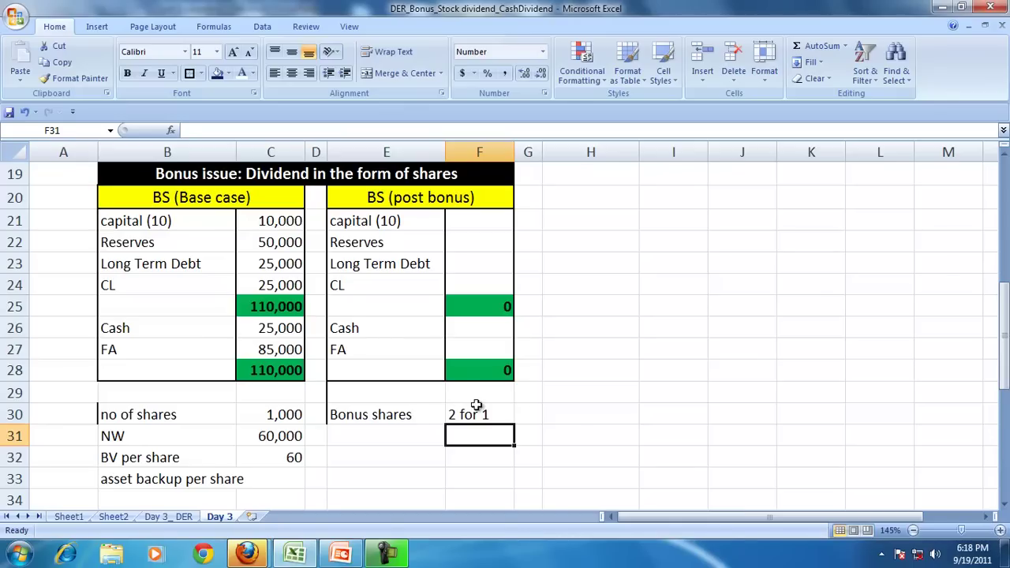
Enter the label "no of bonus shares to be issued" in H30 and the formula =2000 below it in H31
{"action": "left_click", "coordinate": [579, 411]}
{"action": "type", "text": "no o"}
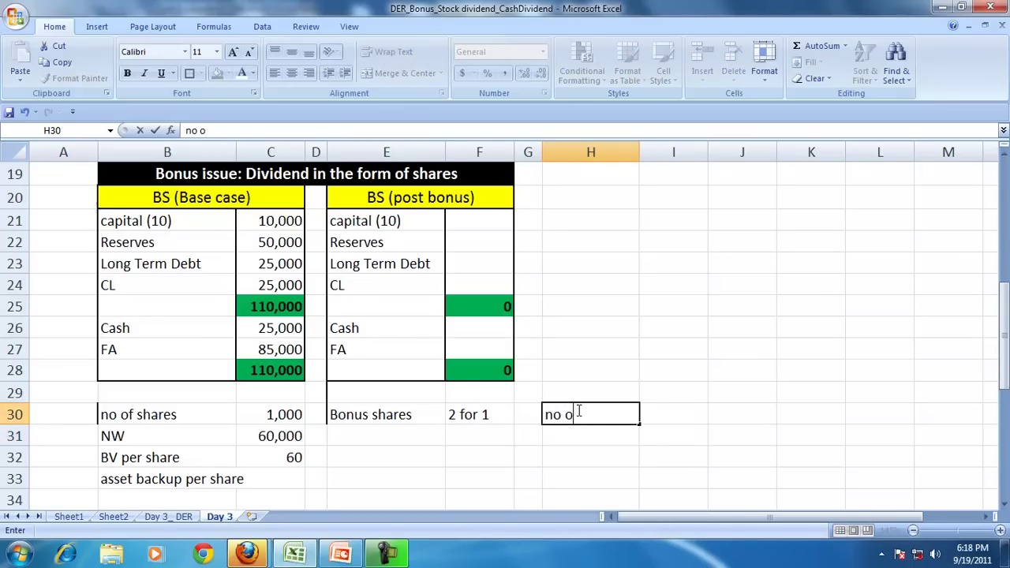
{"action": "key", "text": "BackSpace"}
{"action": "key", "text": "BackSpace"}
{"action": "key", "text": "BackSpace"}
{"action": "type", "text": "bonus shares to be issued"}
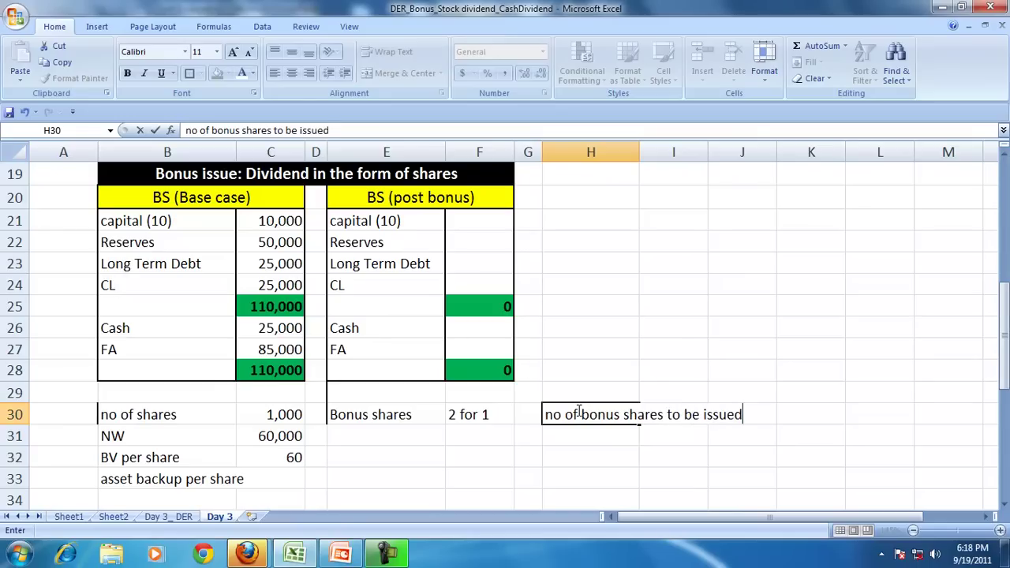
{"action": "key", "text": "Tab"}
{"action": "key", "text": "Return"}
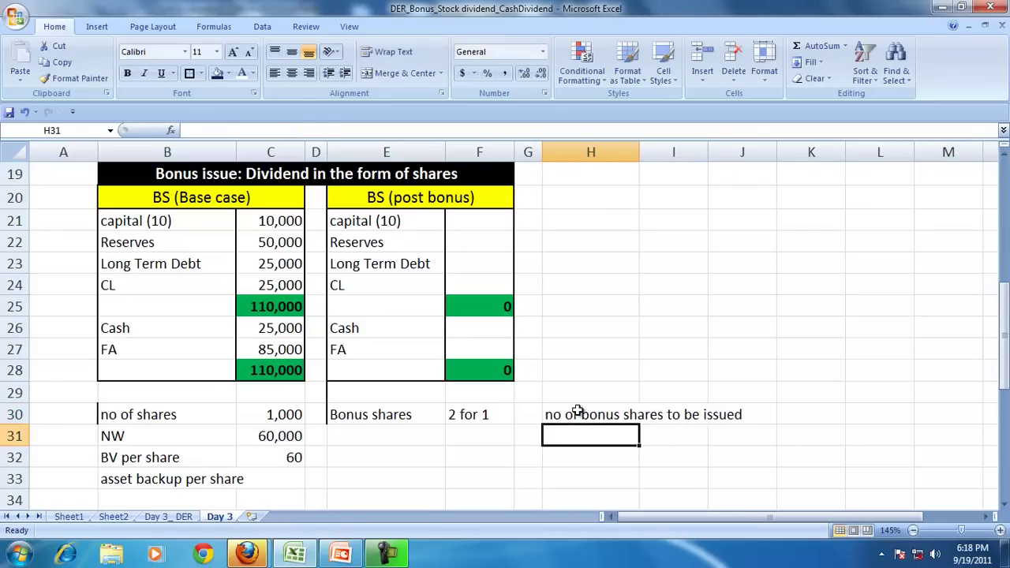
{"action": "type", "text": "="}
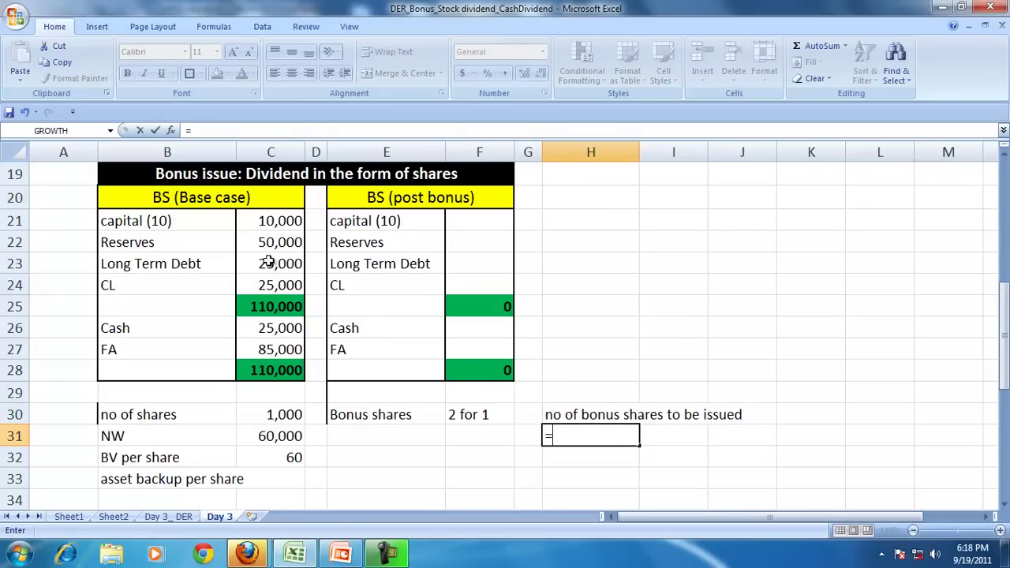
{"action": "type", "text": "2000"}
{"action": "key", "text": "Return"}
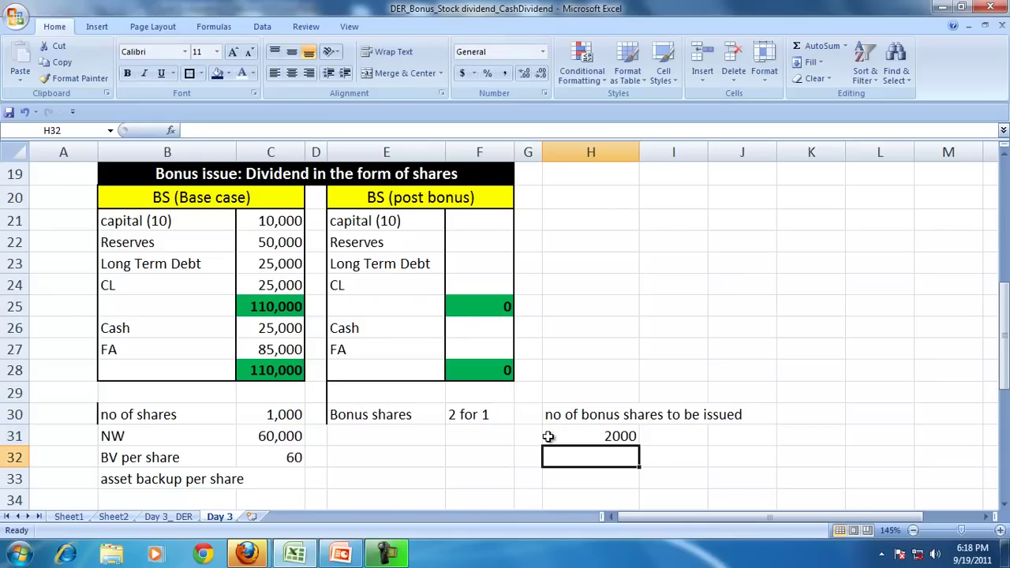
Enter the note "Capital will increase by the FV of the Bonus shares" in H32
{"action": "left_click", "coordinate": [621, 433]}
{"action": "left_click", "coordinate": [588, 461]}
{"action": "type", "text": "Capital will increase by the"}
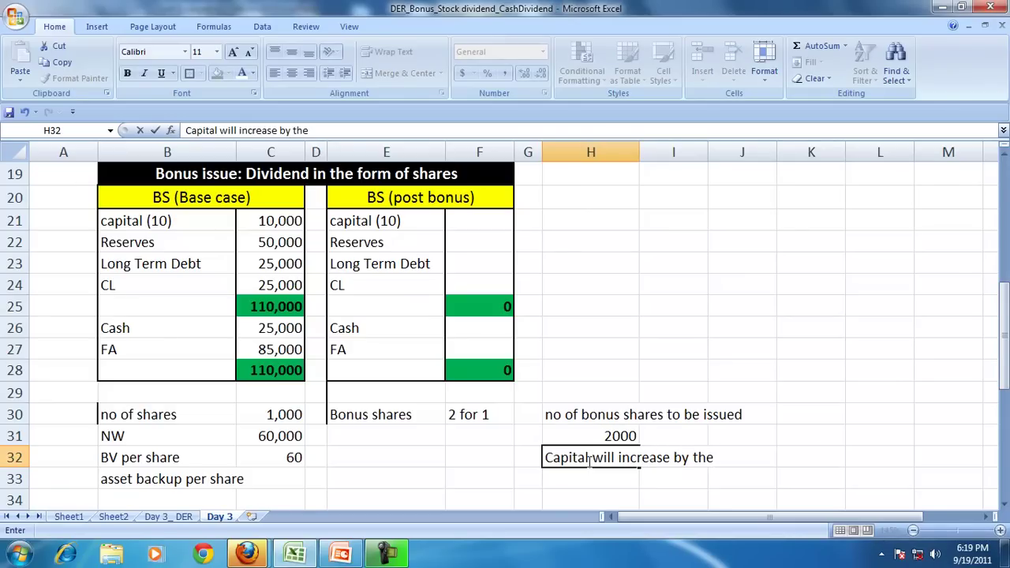
{"action": "type", "text": "or"}
{"action": "key", "text": "BackSpace"}
{"action": "key", "text": "BackSpace"}
{"action": "type", "text": "the Bon"}
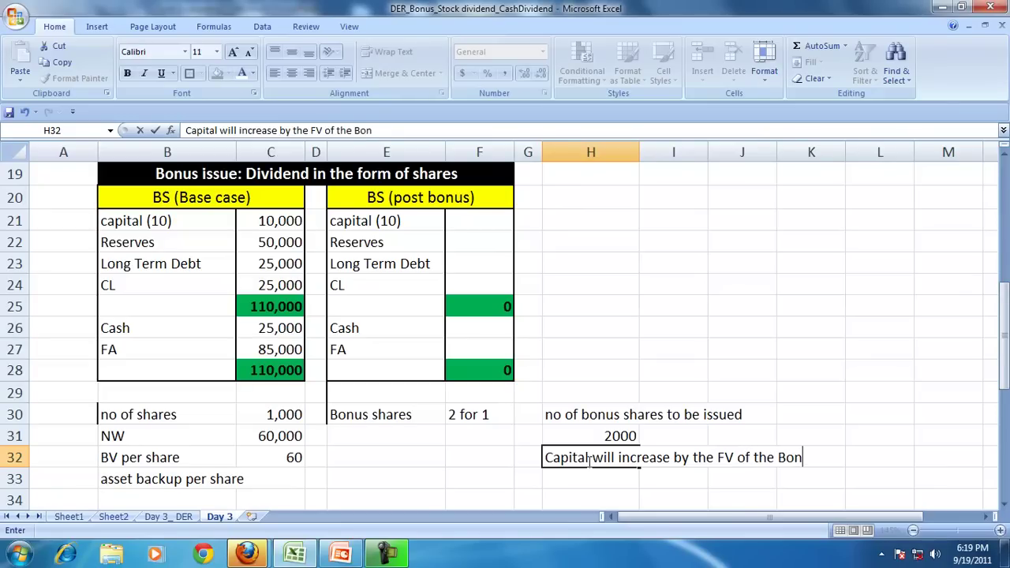
{"action": "type", "text": "us shares"}
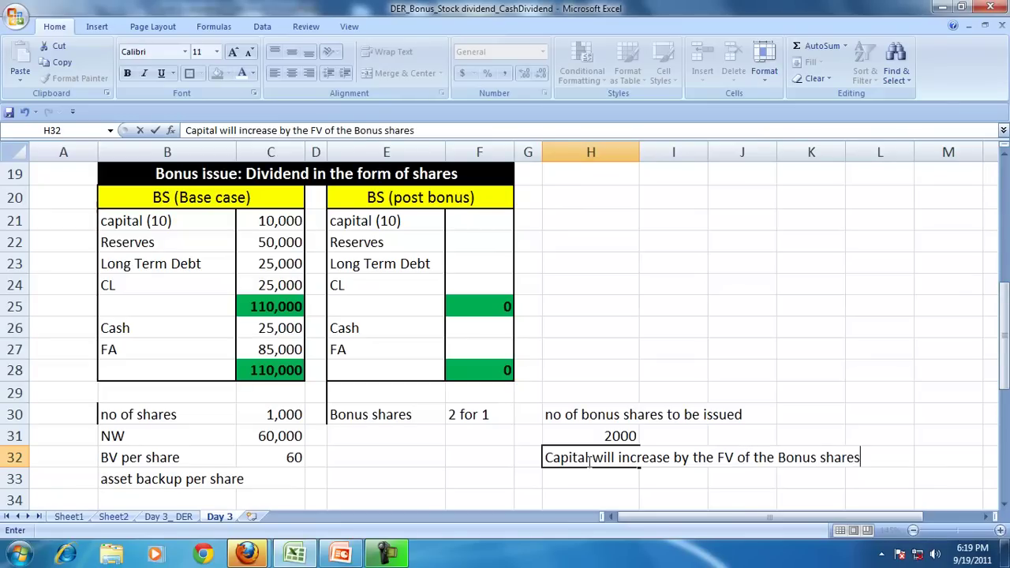
{"action": "key", "text": "Return"}
Calculate the capital increase in H33 with the formula =H31*10
{"action": "type", "text": "="}
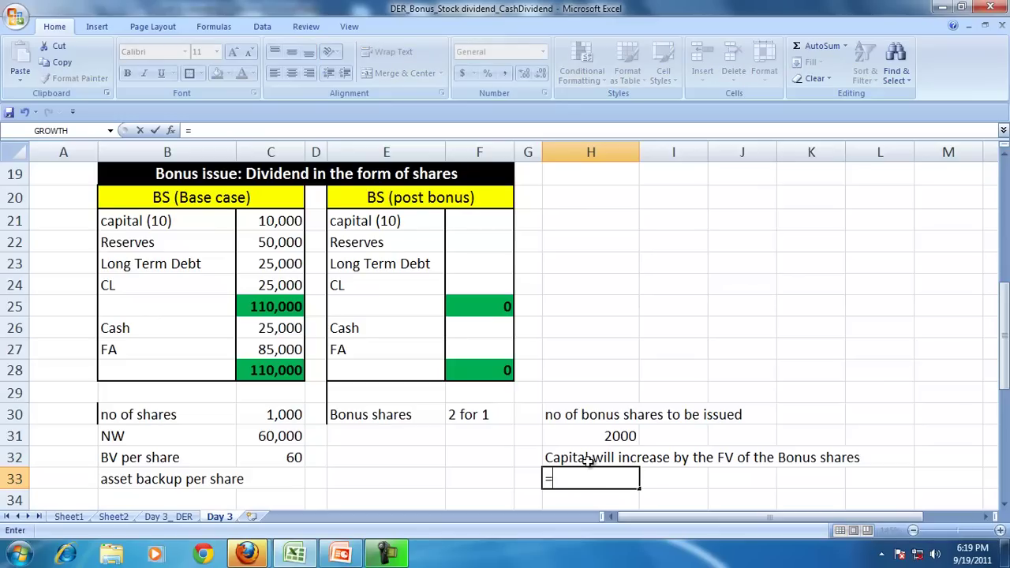
{"action": "key", "text": "Up"}
{"action": "key", "text": "Up"}
{"action": "type", "text": "*10"}
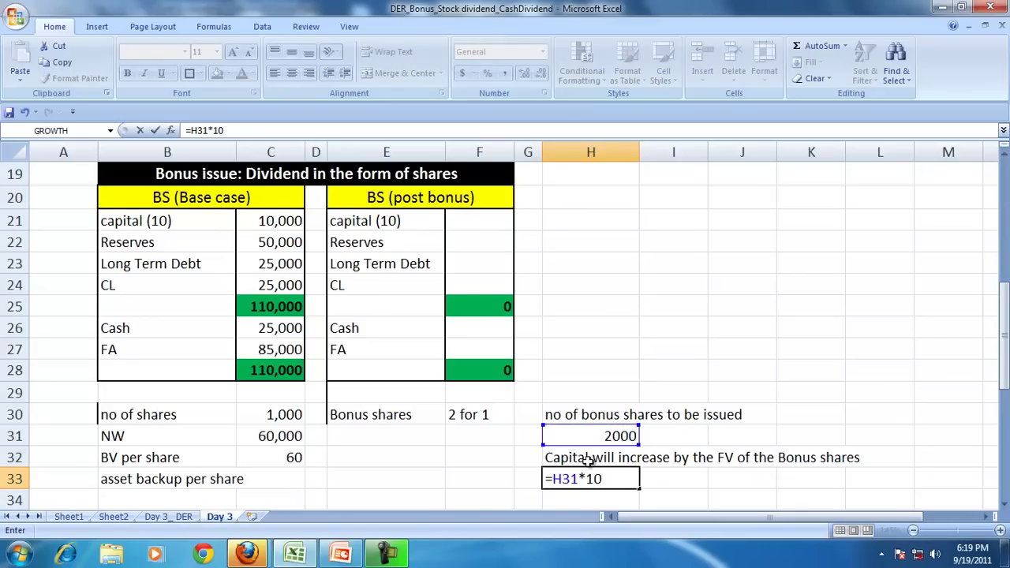
{"action": "key", "text": "Return"}
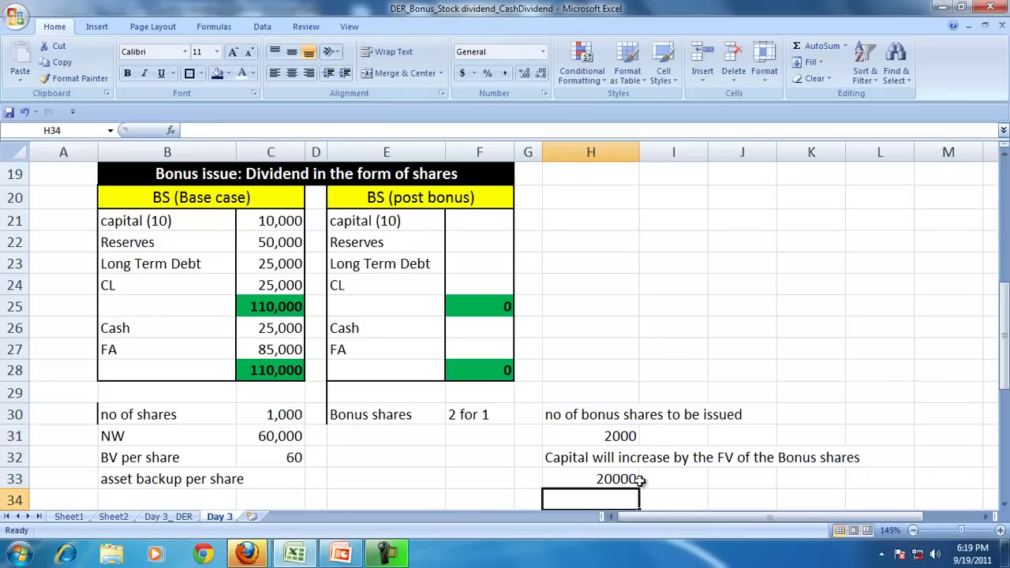
{"action": "left_click", "coordinate": [604, 479]}
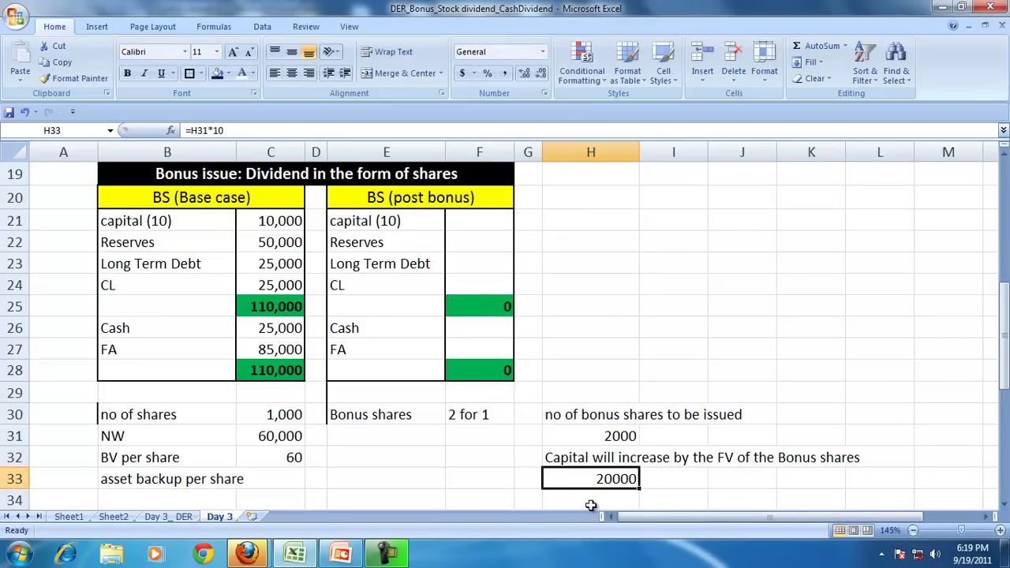
Enter the label "Reserves will reduce by" in H34 and link J34 to the capital increase in H33
{"action": "left_click", "coordinate": [590, 505]}
{"action": "type", "text": "Reserve"}
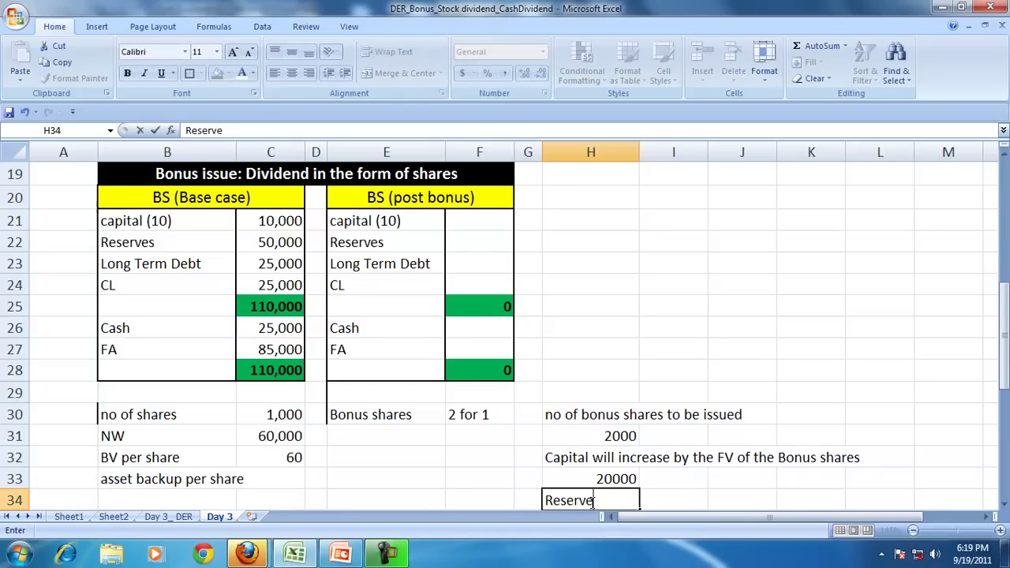
{"action": "type", "text": "s will reduce by"}
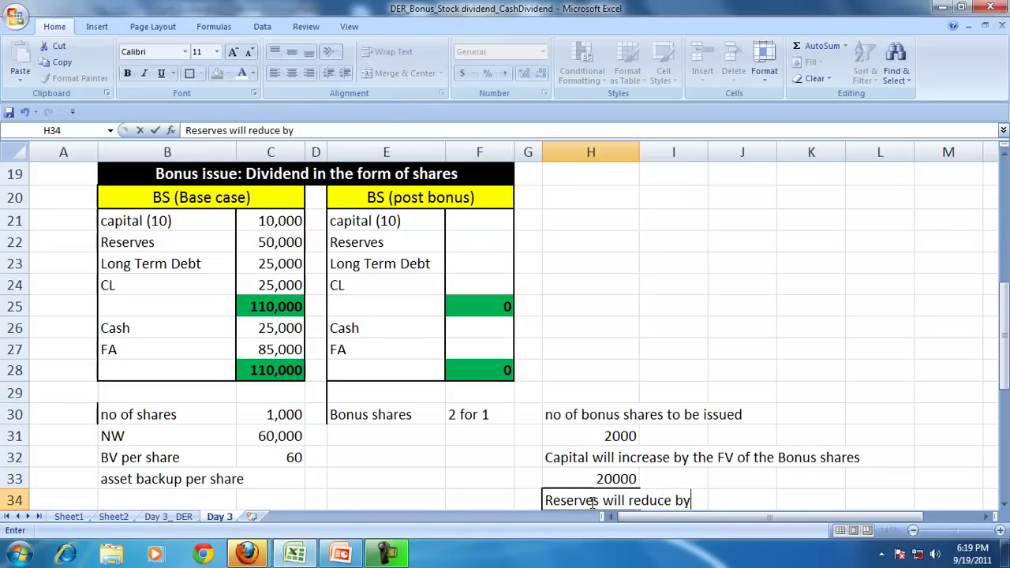
{"action": "left_click", "coordinate": [1004, 505]}
{"action": "left_click", "coordinate": [736, 475]}
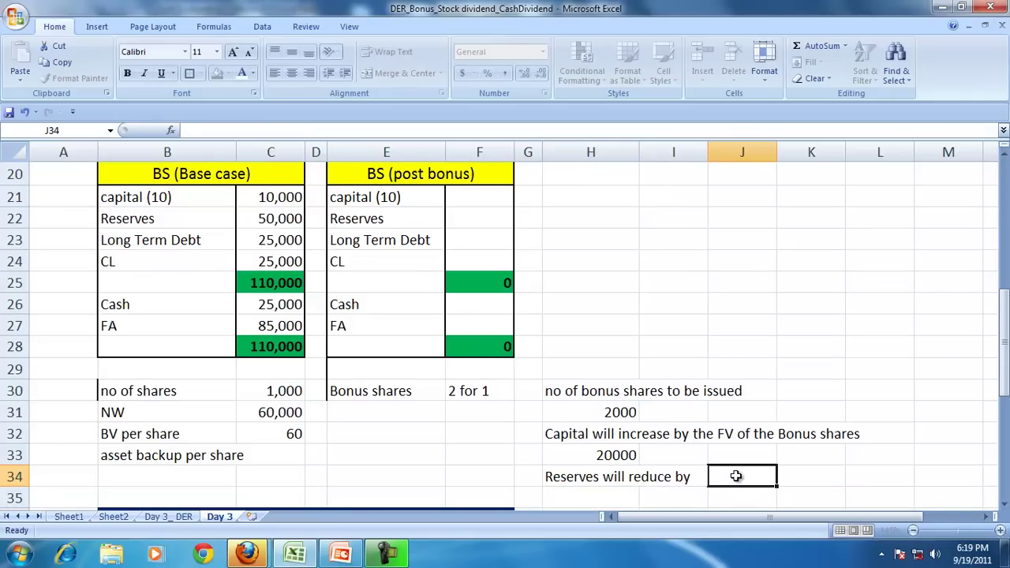
{"action": "type", "text": "="}
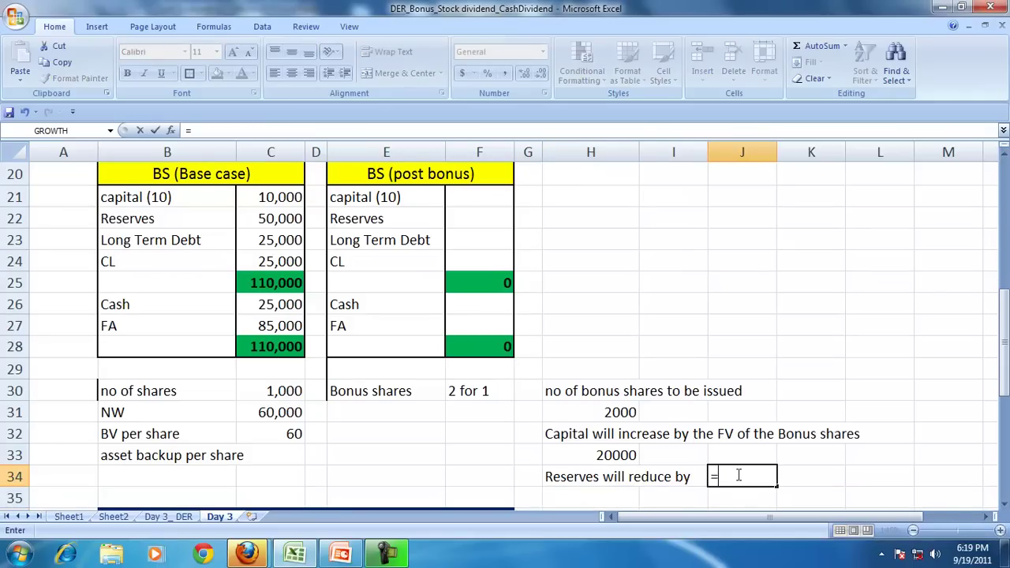
{"action": "left_click", "coordinate": [598, 459]}
{"action": "key", "text": "Return"}
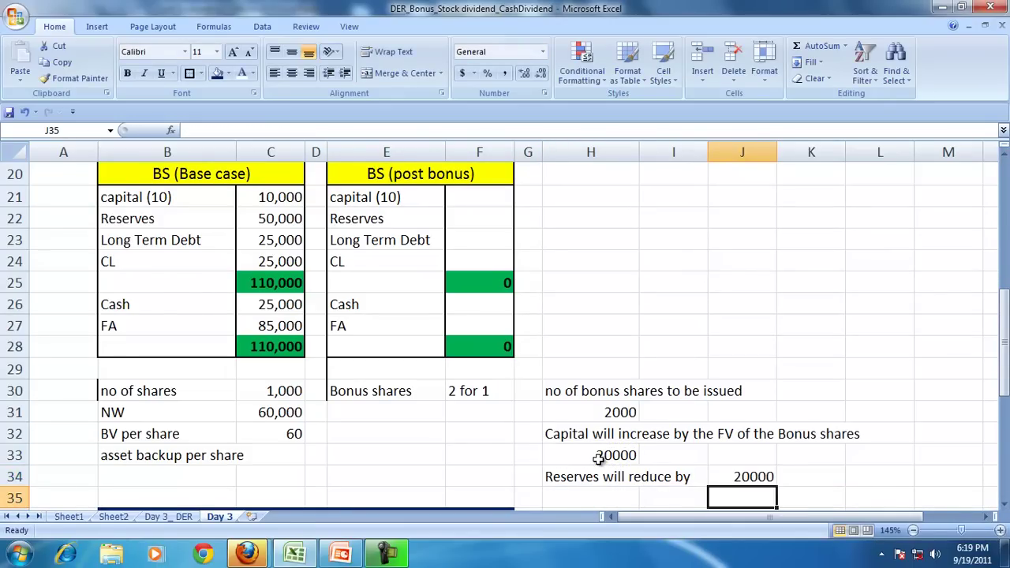
Move the capital increase from H33 to J33 and the bonus share count from H31 to J31
{"action": "left_click", "coordinate": [600, 456]}
{"action": "key", "text": "ctrl+c"}
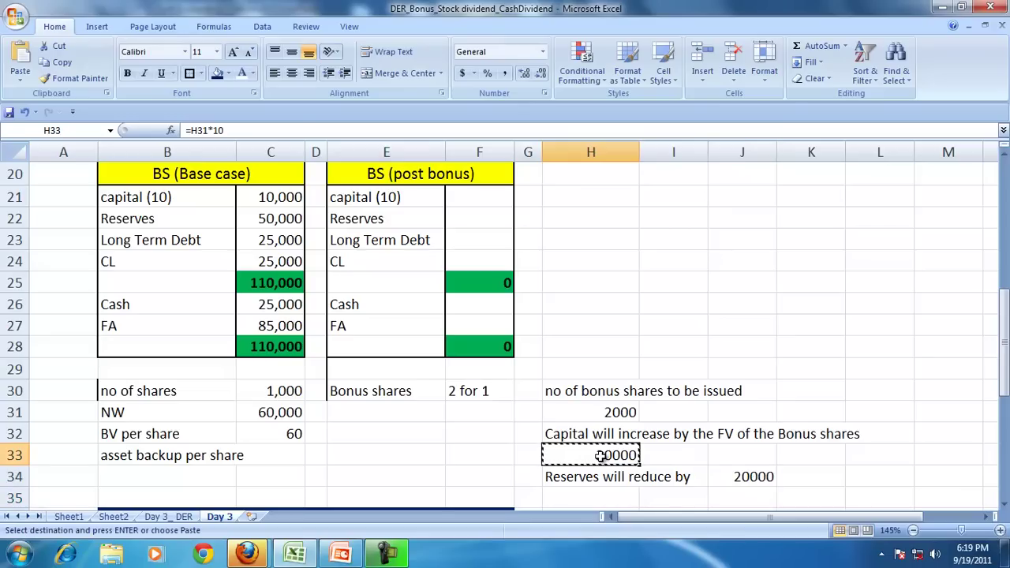
{"action": "key", "text": "Right"}
{"action": "key", "text": "Right"}
{"action": "key", "text": "Return"}
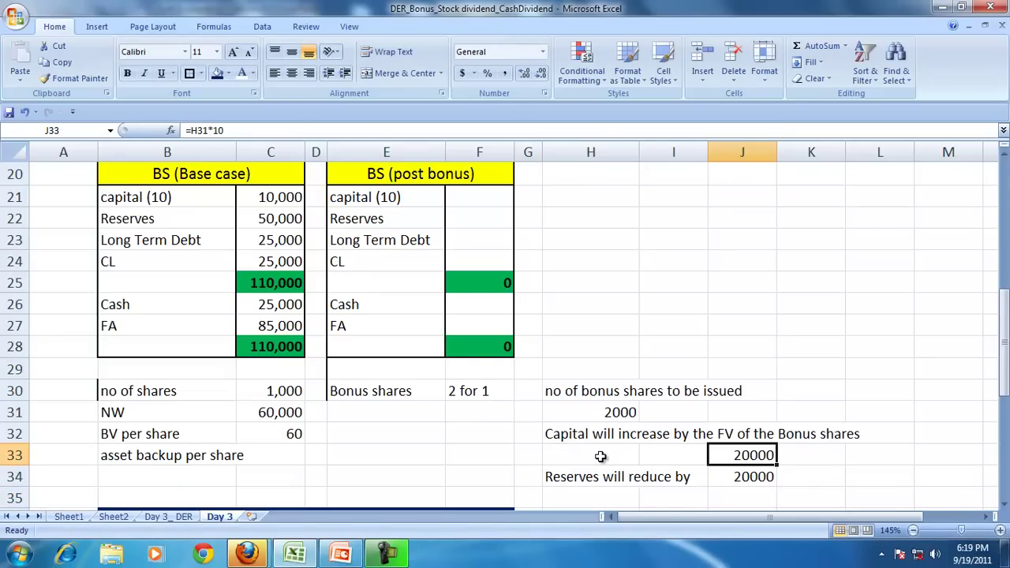
{"action": "left_click", "coordinate": [605, 413]}
{"action": "key", "text": "ctrl+c"}
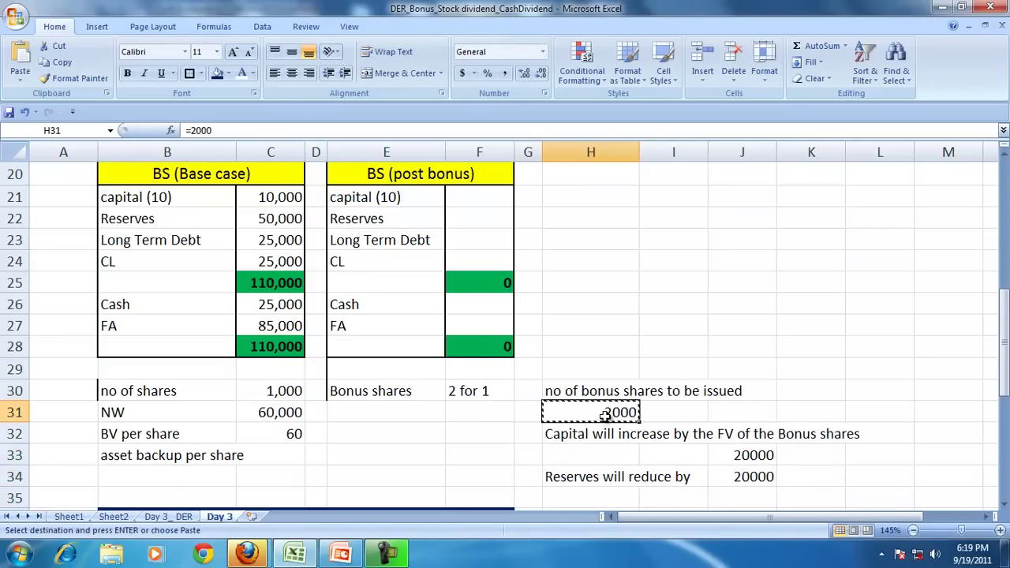
{"action": "key", "text": "Right"}
{"action": "key", "text": "Right"}
{"action": "key", "text": "Return"}
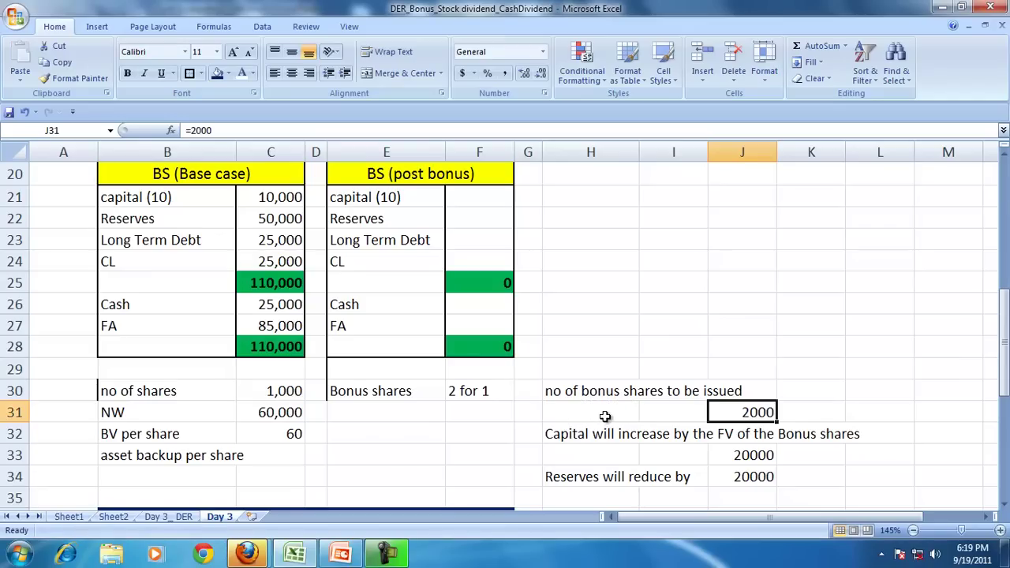
{"action": "left_click", "coordinate": [746, 479]}
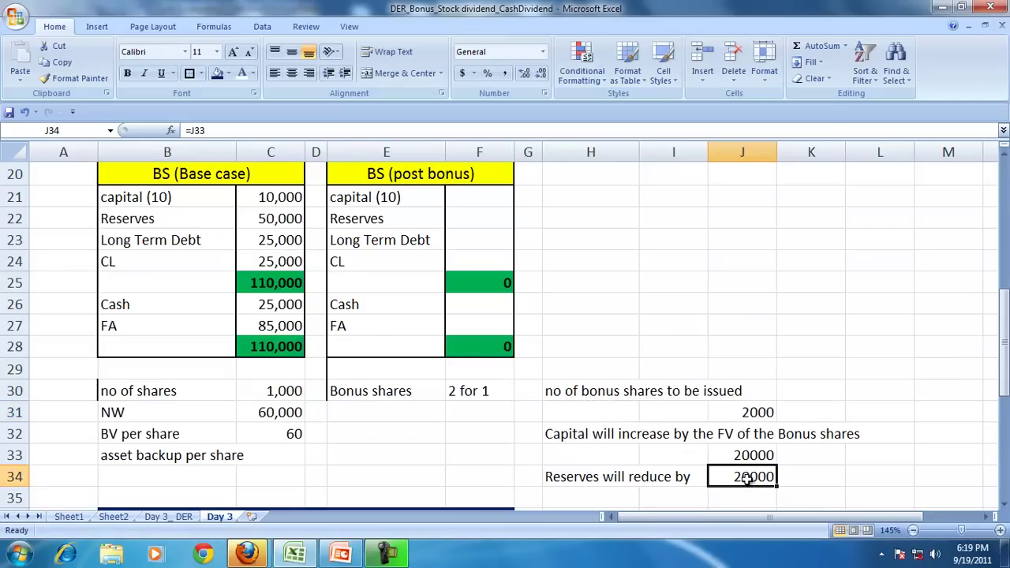
Calculate the post-bonus capital in F21 with the formula =C21+J33
{"action": "left_click", "coordinate": [1004, 157]}
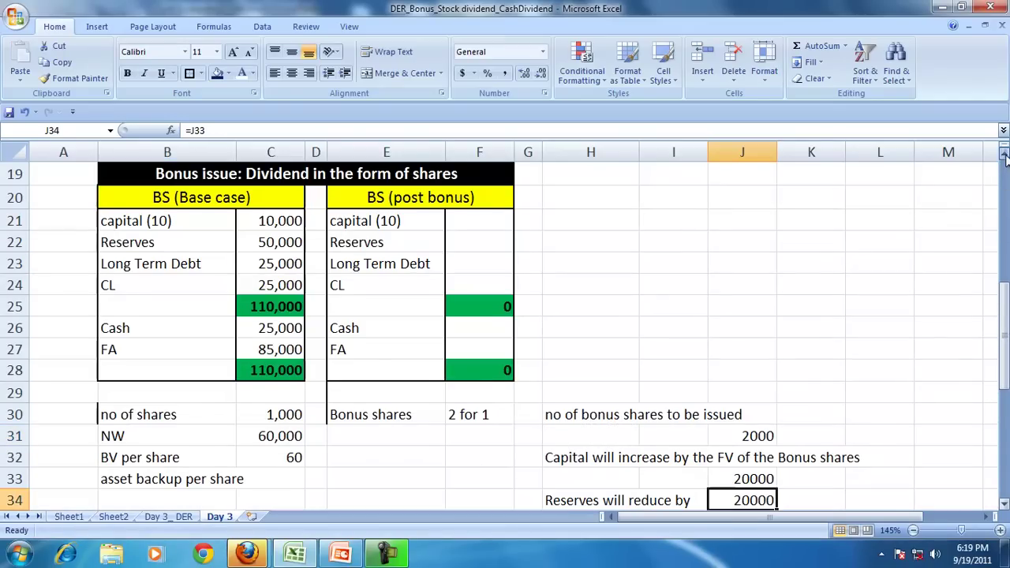
{"action": "left_click", "coordinate": [455, 226]}
{"action": "type", "text": "="}
{"action": "left_click", "coordinate": [298, 221]}
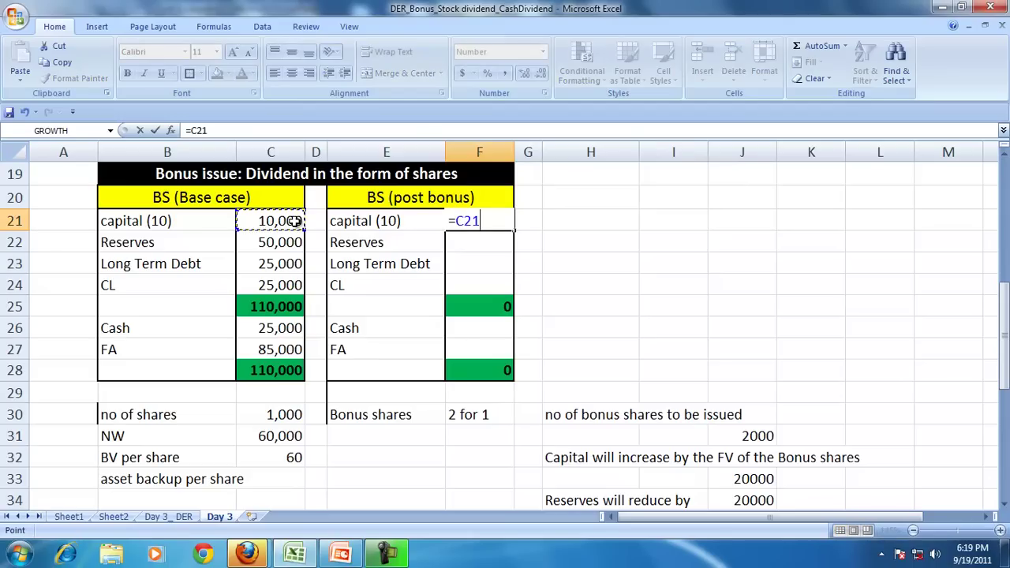
{"action": "type", "text": "+"}
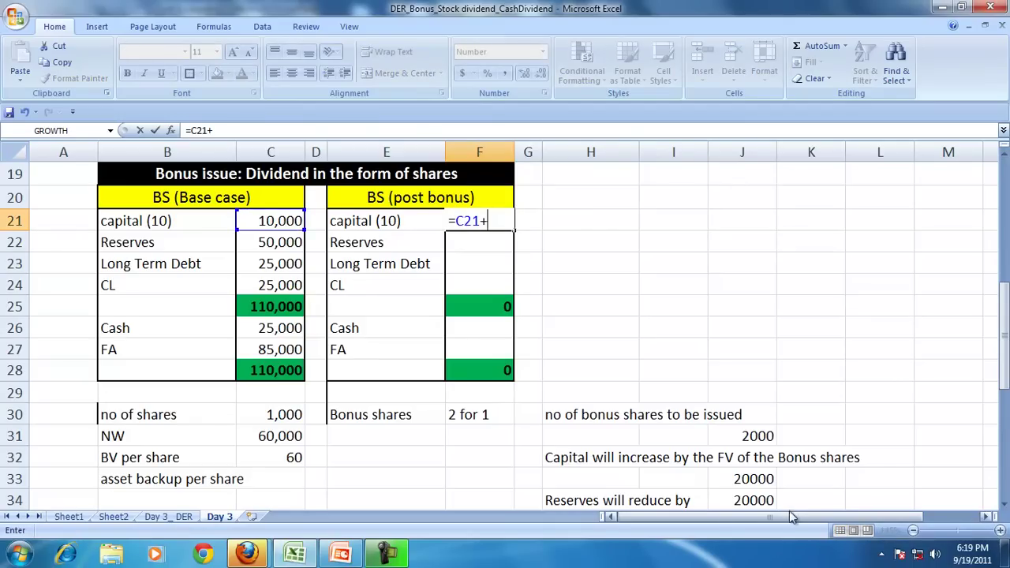
{"action": "left_click", "coordinate": [749, 477]}
{"action": "key", "text": "Return"}
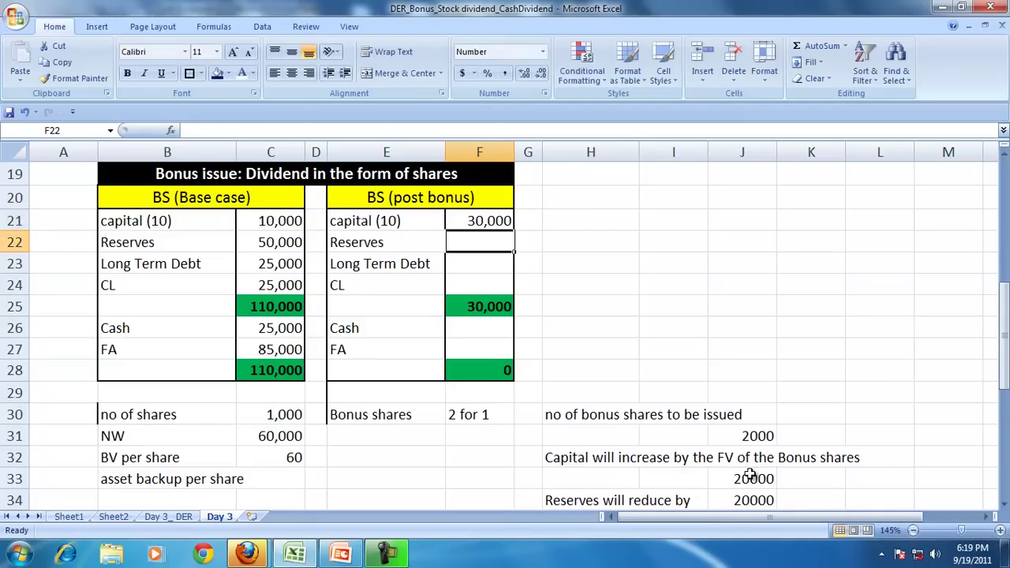
Calculate the post-bonus reserves in F22 with the formula =C22-J34
{"action": "type", "text": "="}
{"action": "left_click", "coordinate": [281, 243]}
{"action": "type", "text": "-"}
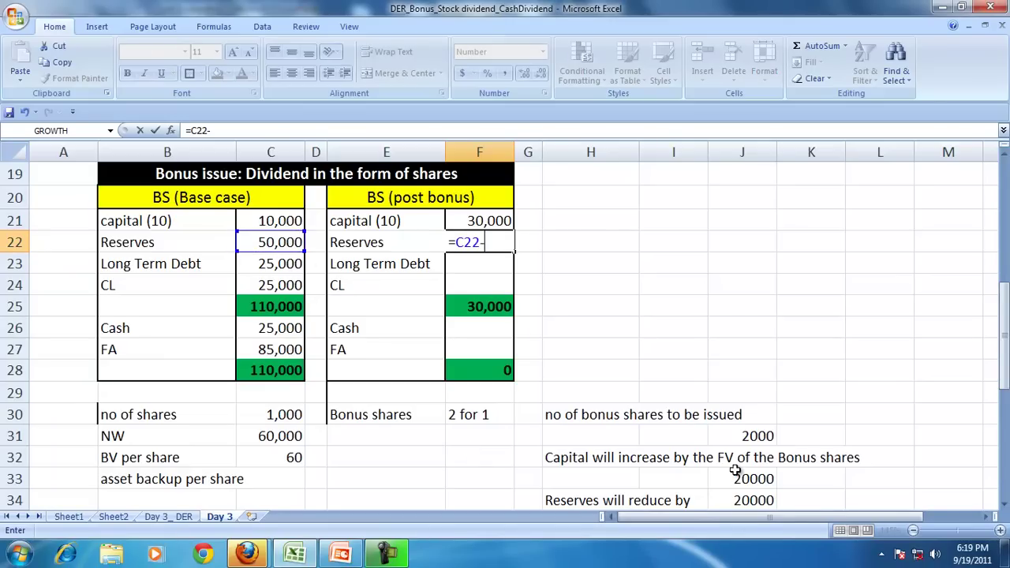
{"action": "left_click", "coordinate": [740, 499]}
{"action": "key", "text": "Return"}
Link the post-bonus Long Term Debt in F23 to C23 and the CL in F24 to C24
{"action": "type", "text": "="}
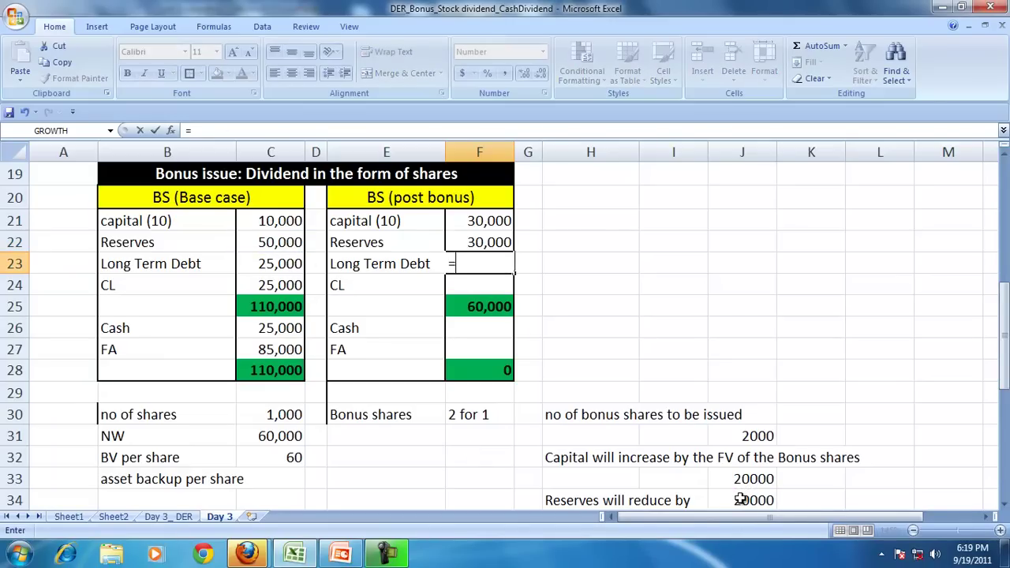
{"action": "left_click", "coordinate": [275, 263]}
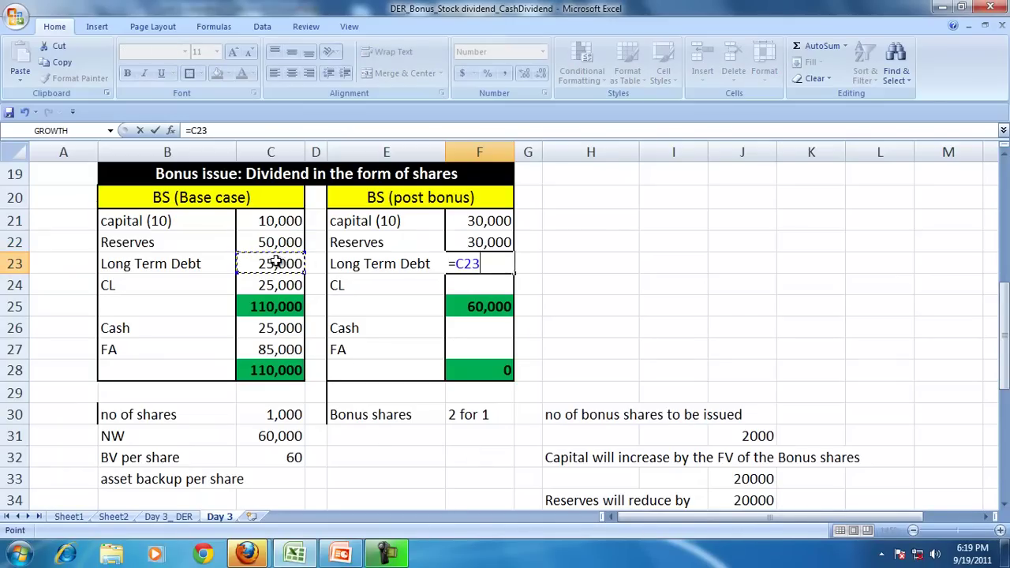
{"action": "key", "text": "Return"}
{"action": "type", "text": "="}
{"action": "left_click", "coordinate": [257, 278]}
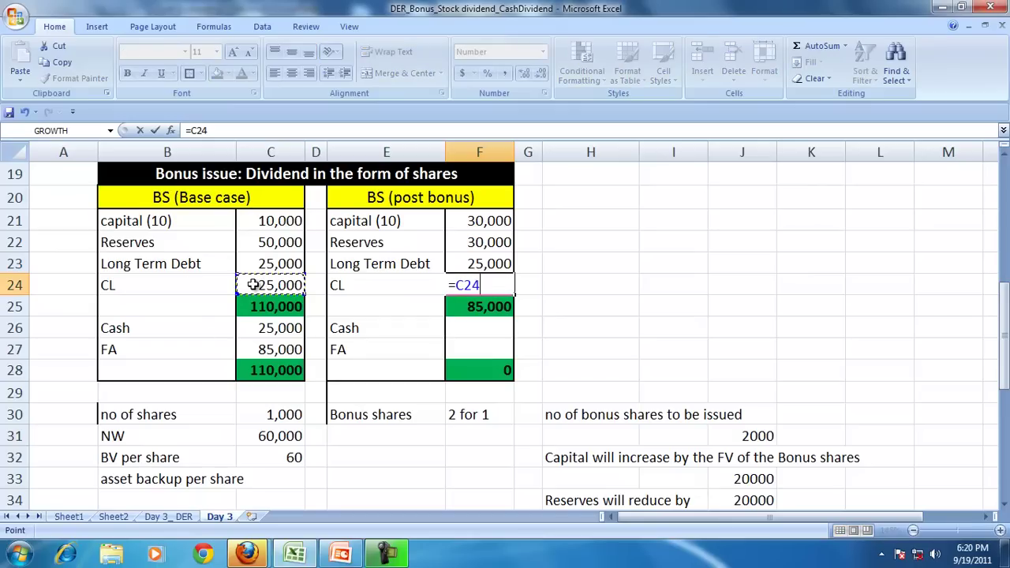
{"action": "key", "text": "Return"}
{"action": "key", "text": "Return"}
Link the post-bonus Cash in F26 to C26 and the FA in F27 to C27
{"action": "type", "text": "="}
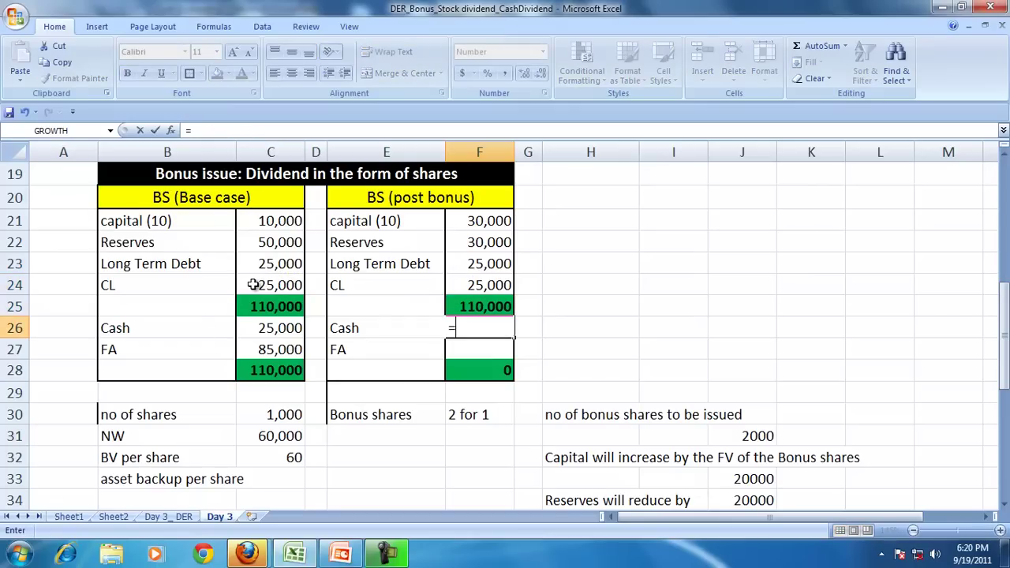
{"action": "left_click", "coordinate": [280, 330]}
{"action": "key", "text": "Return"}
{"action": "type", "text": "="}
{"action": "left_click", "coordinate": [259, 349]}
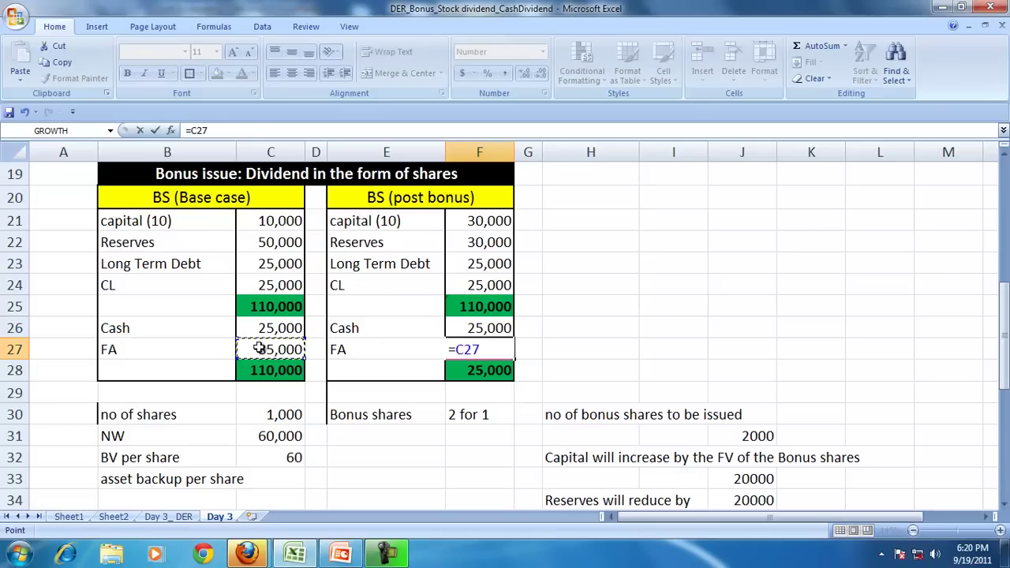
{"action": "key", "text": "Return"}
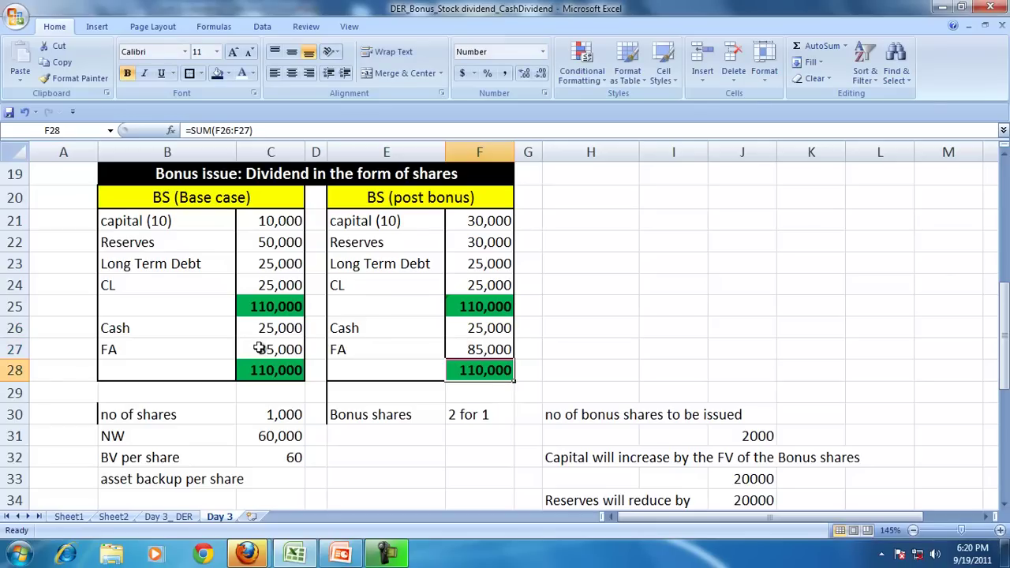
Trace the precedents of the post-bonus capital in F21 and reserves in F22, and remove the tracing arrows
{"action": "left_click", "coordinate": [490, 223]}
{"action": "left_click", "coordinate": [207, 31]}
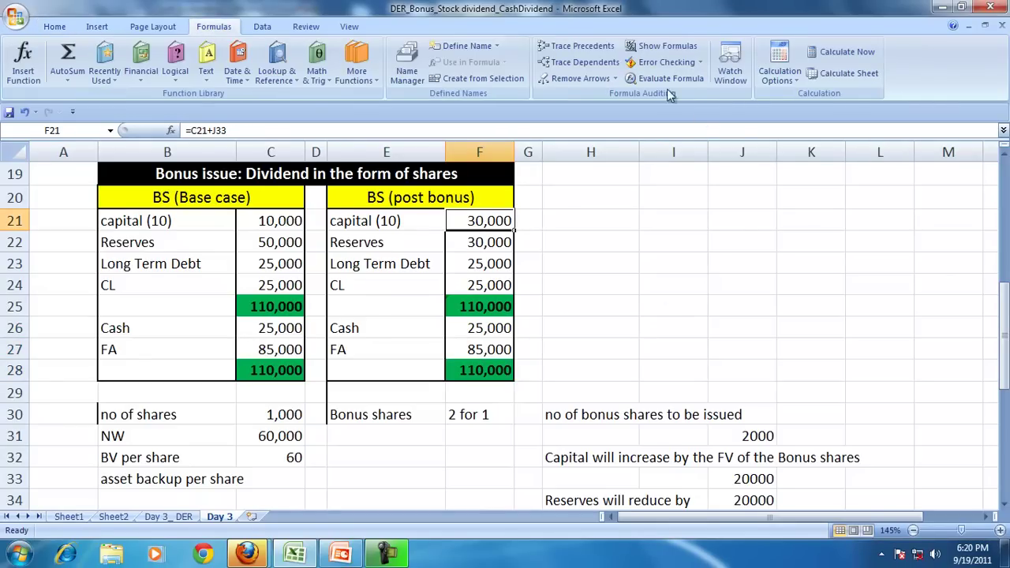
{"action": "left_click", "coordinate": [577, 45]}
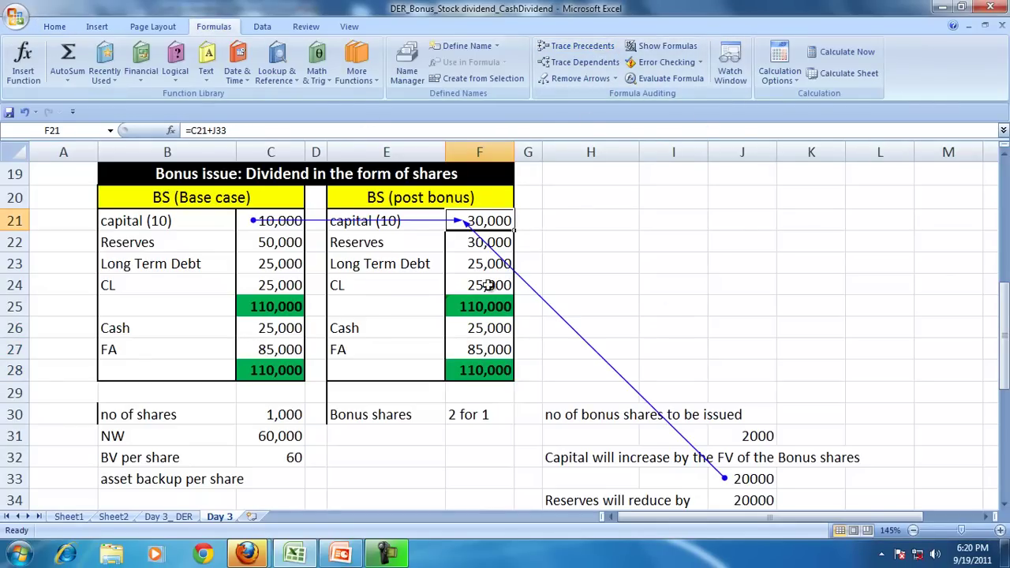
{"action": "left_click", "coordinate": [465, 242]}
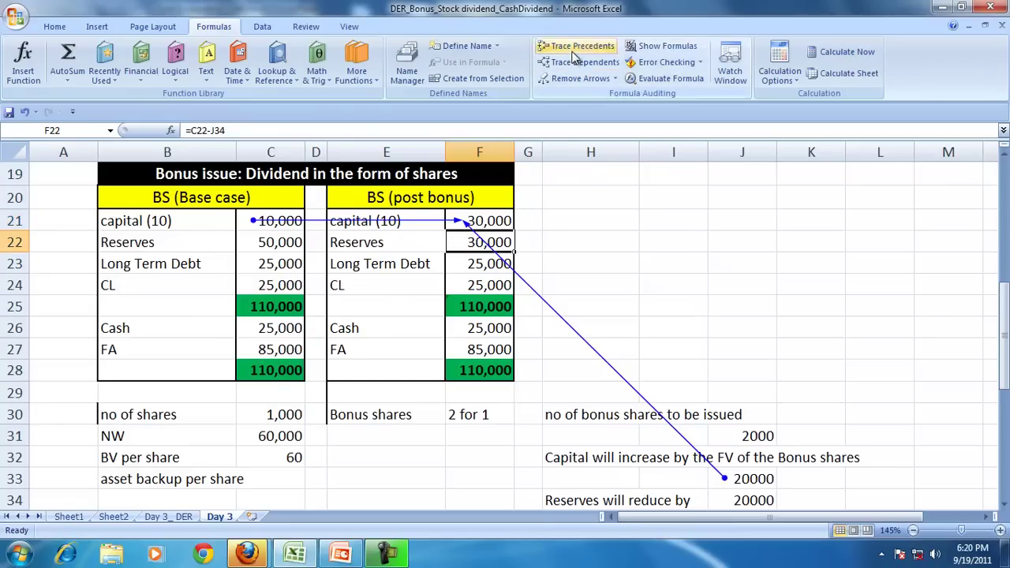
{"action": "left_click", "coordinate": [575, 49]}
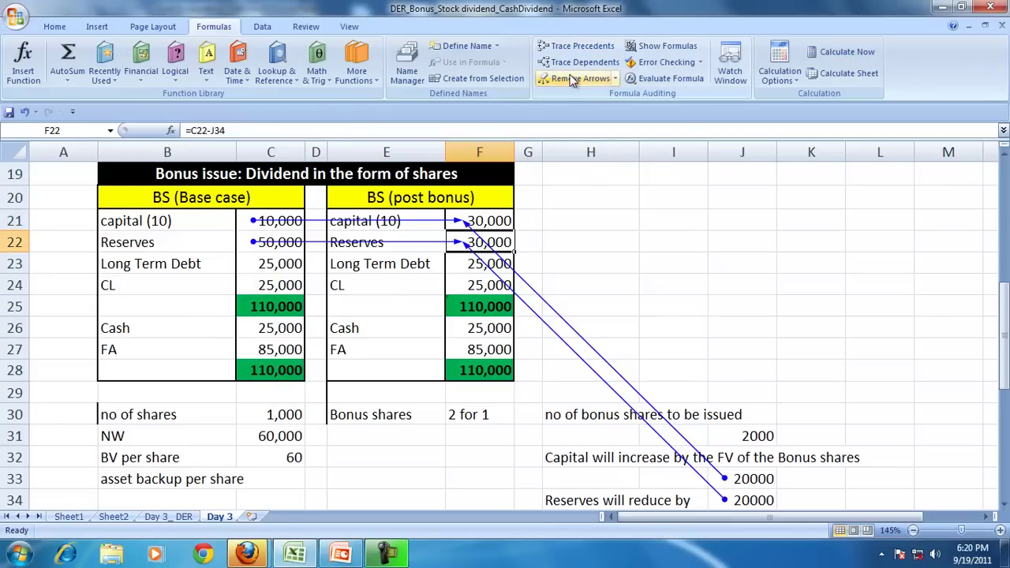
{"action": "left_click", "coordinate": [573, 80]}
{"action": "left_click", "coordinate": [202, 180]}
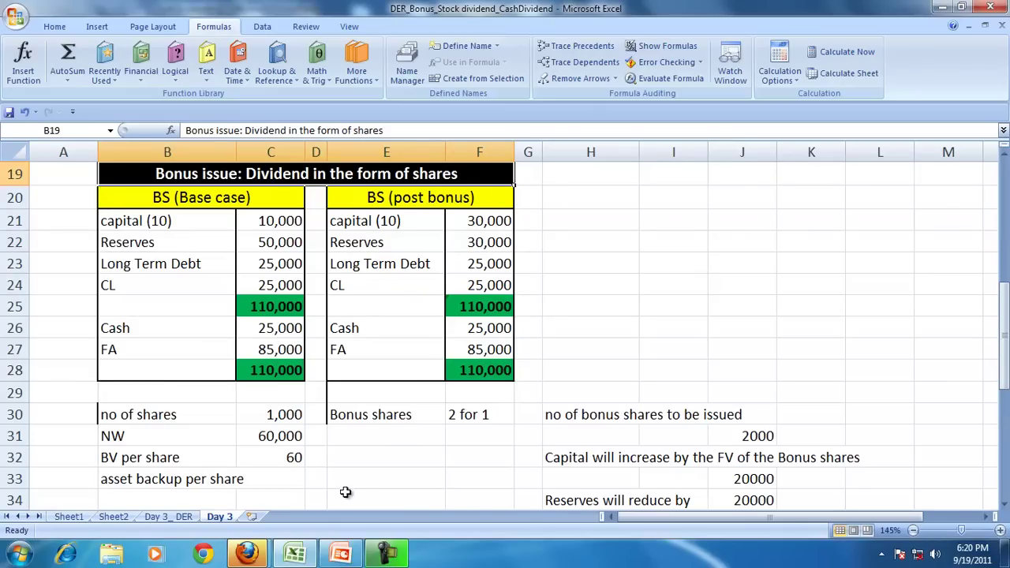
Enter the label "NW" in E31 and calculate the post-bonus net worth in F31 with =F21+F22
{"action": "left_click", "coordinate": [384, 434]}
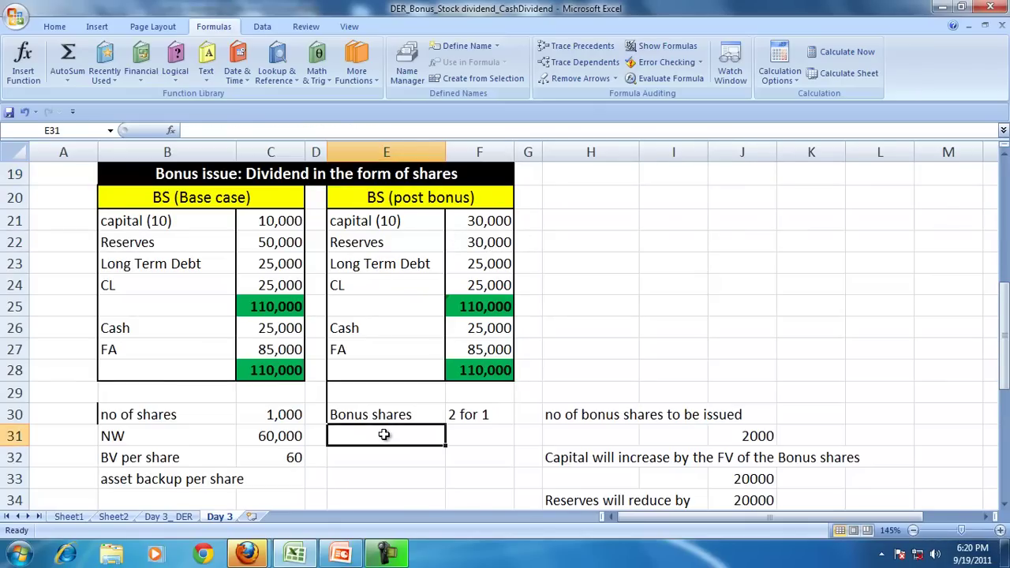
{"action": "type", "text": "NW"}
{"action": "key", "text": "Tab"}
{"action": "type", "text": "="}
{"action": "left_click", "coordinate": [466, 222]}
{"action": "type", "text": "+"}
{"action": "left_click", "coordinate": [491, 242]}
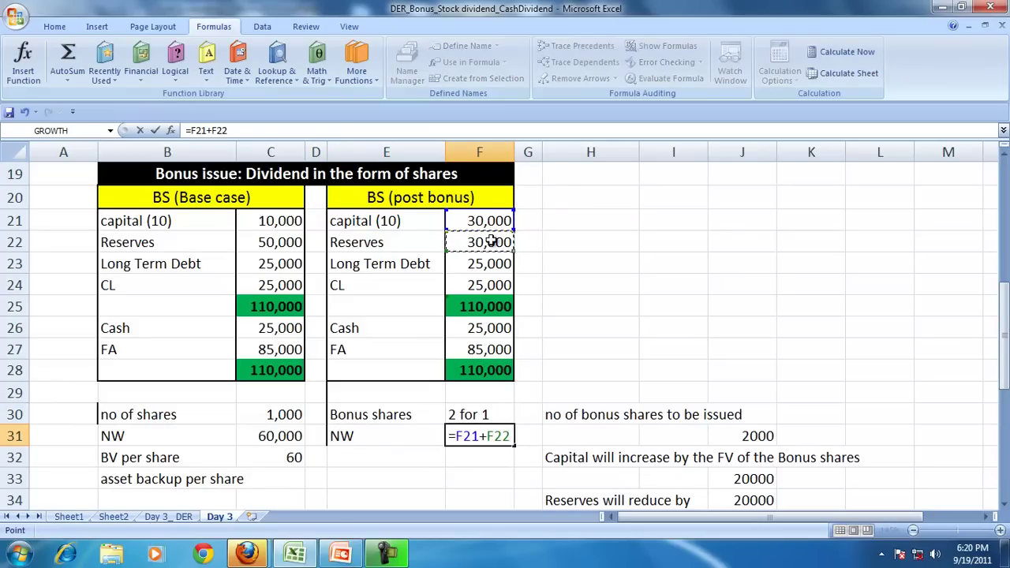
{"action": "key", "text": "Return"}
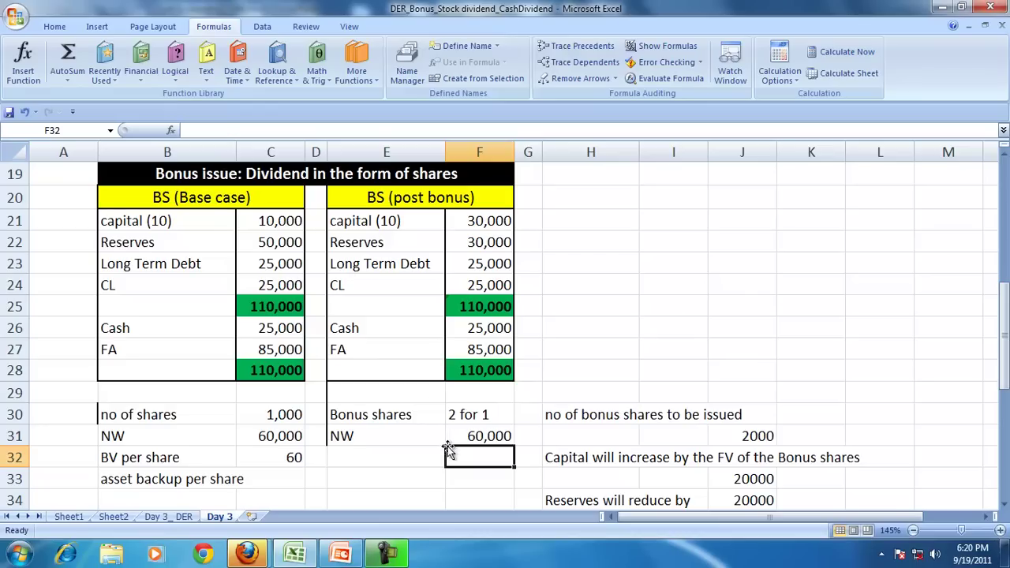
{"action": "left_click", "coordinate": [473, 435]}
Enter the label "no of shares" in E32 and calculate F32 by dividing the capital in F21 by the face value of 10
{"action": "left_click", "coordinate": [364, 453]}
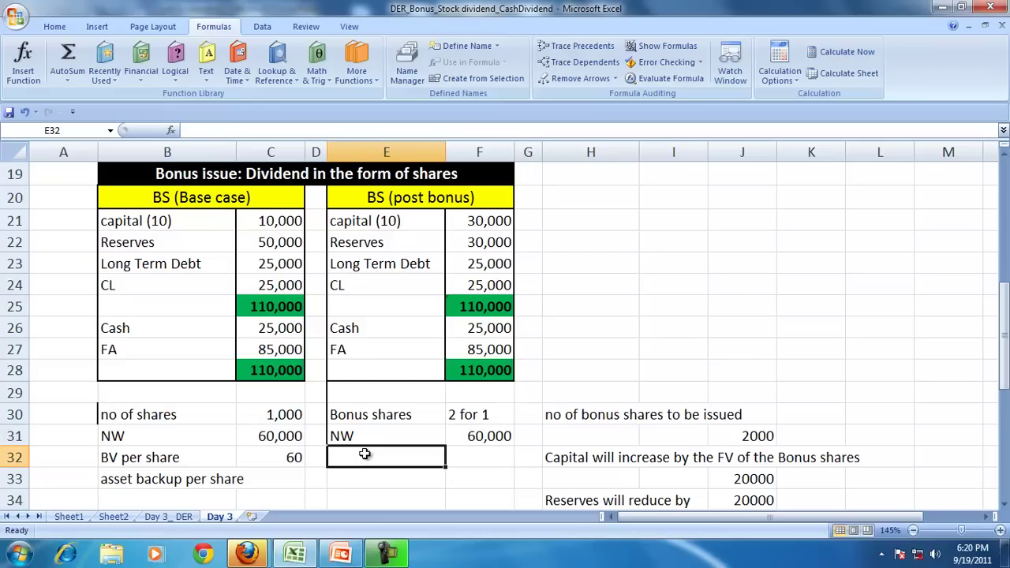
{"action": "type", "text": "BV"}
{"action": "key", "text": "BackSpace"}
{"action": "key", "text": "BackSpace"}
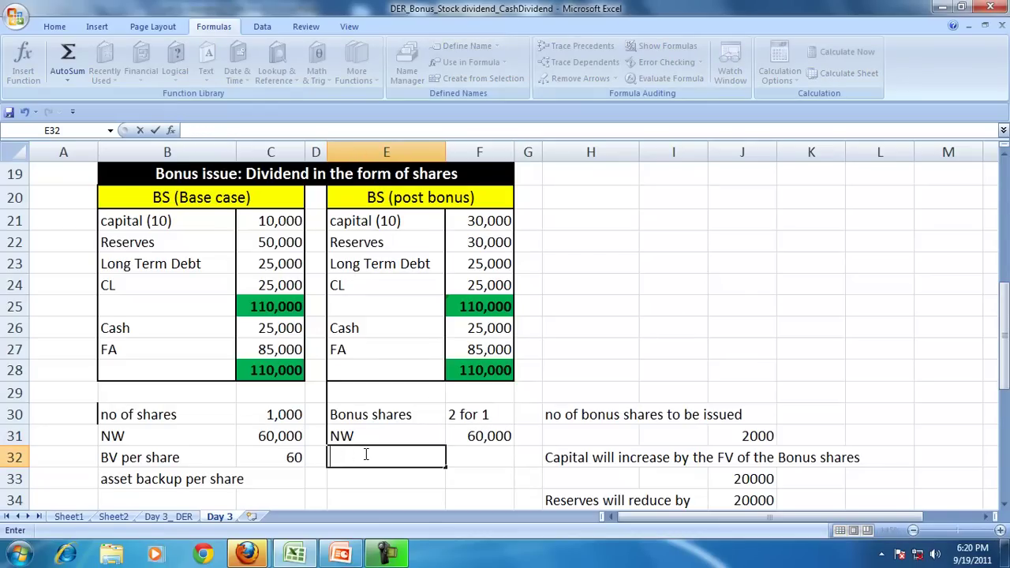
{"action": "type", "text": "n"}
{"action": "key", "text": "BackSpace"}
{"action": "type", "text": "o of sahre"}
{"action": "key", "text": "BackSpace"}
{"action": "key", "text": "BackSpace"}
{"action": "type", "text": "hares"}
{"action": "key", "text": "Tab"}
{"action": "type", "text": "="}
{"action": "left_click", "coordinate": [487, 220]}
{"action": "type", "text": "/"}
{"action": "key", "text": "Return"}
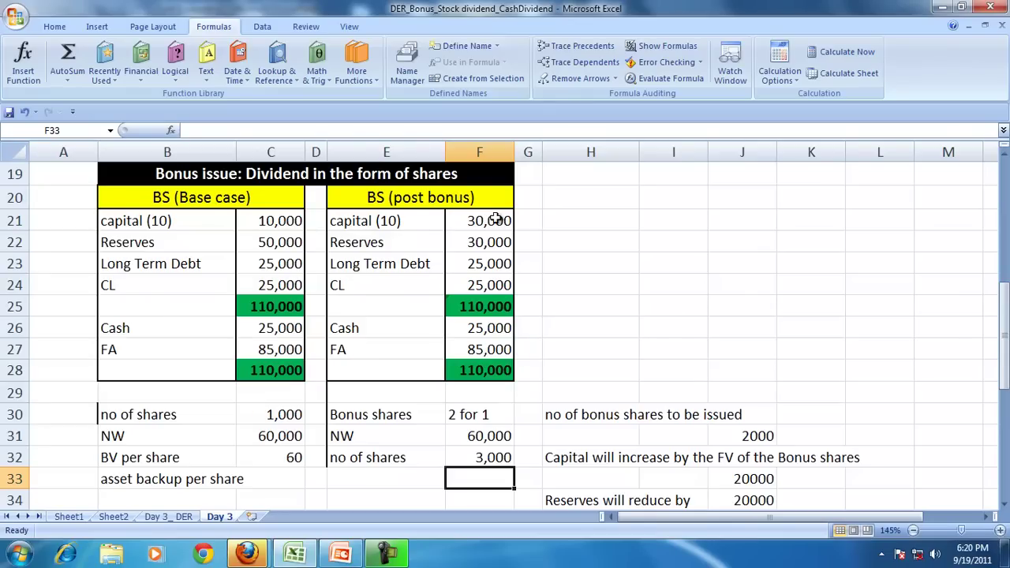
{"action": "left_click", "coordinate": [500, 455]}
Enter the label "BV per shares" in E33 and calculate F33 with the formula =F31/F32
{"action": "left_click", "coordinate": [362, 483]}
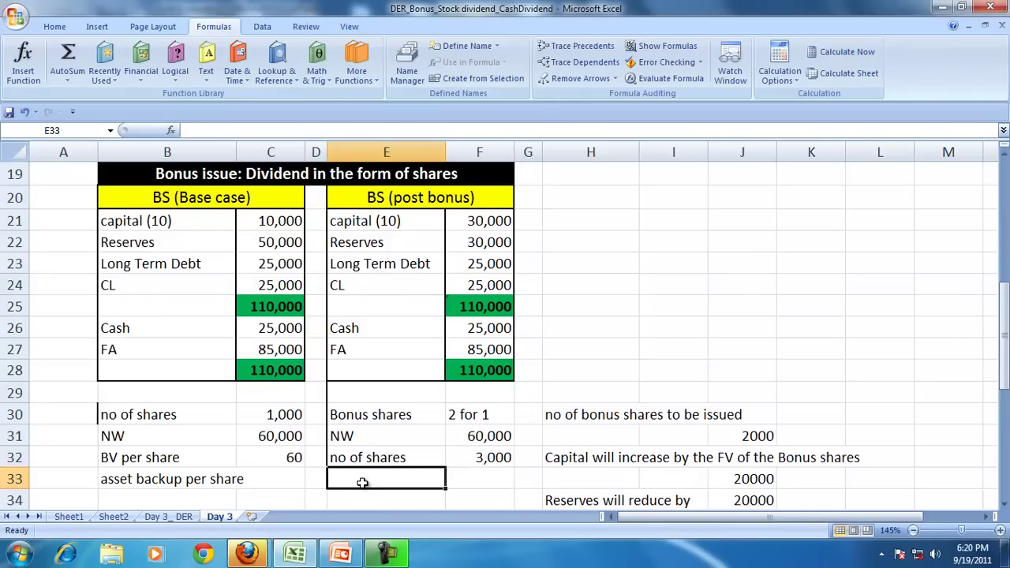
{"action": "type", "text": "BV per shares"}
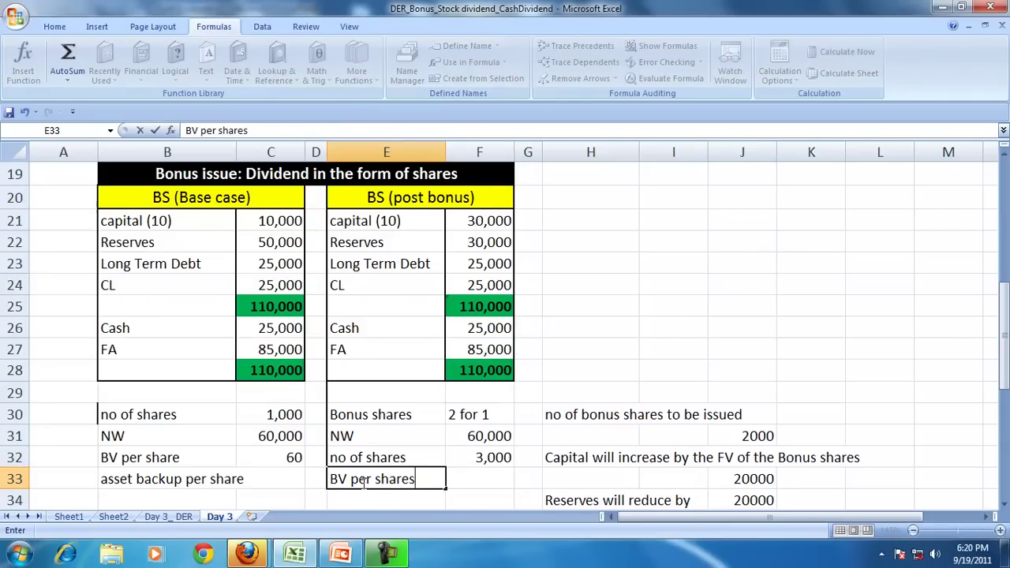
{"action": "key", "text": "Tab"}
{"action": "type", "text": "="}
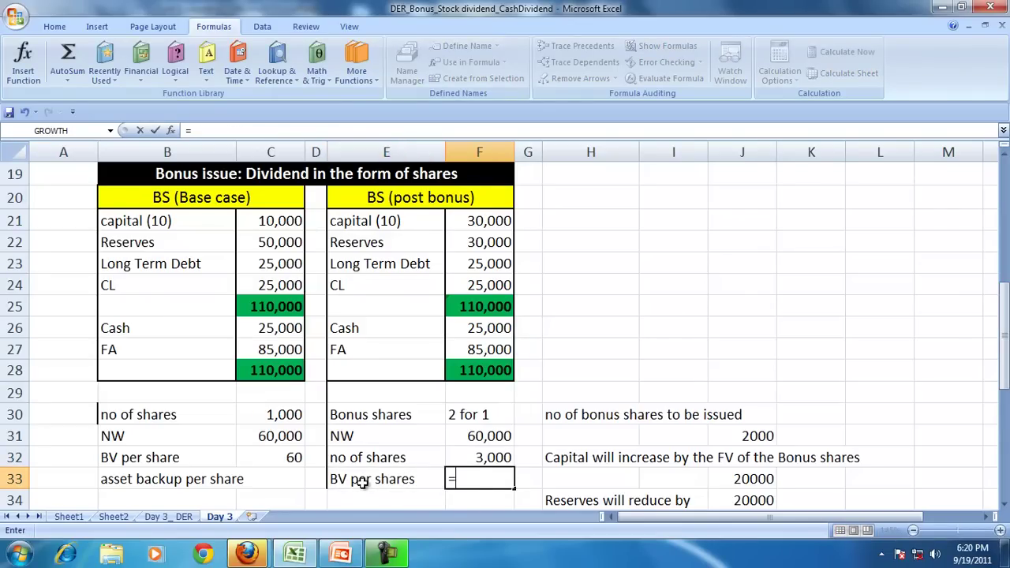
{"action": "type", "text": "F31/F32"}
{"action": "key", "text": "Return"}
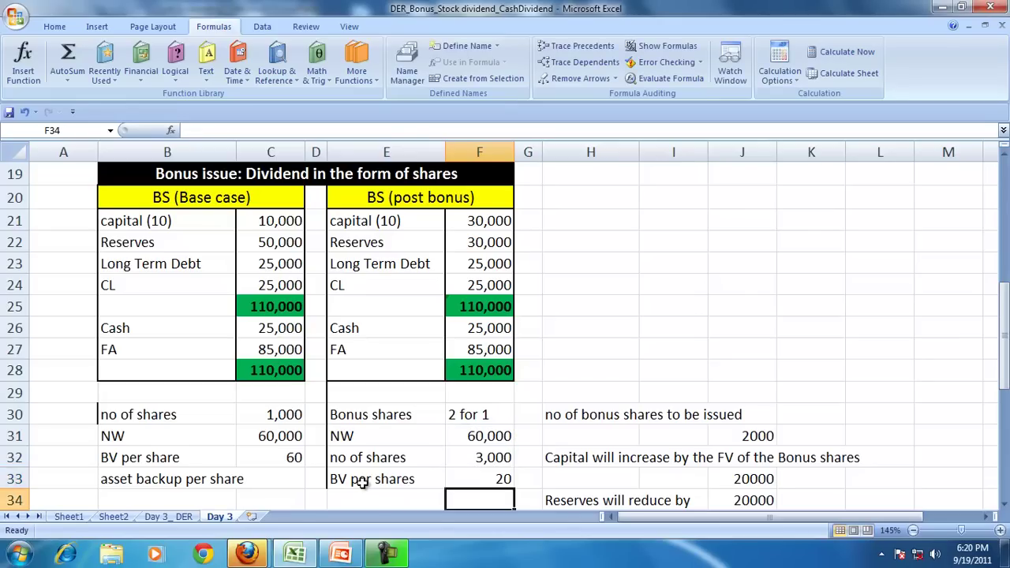
Format the post-bonus book value in F33 with a dark blue fill and white, bold, centred text
{"action": "left_click", "coordinate": [471, 478]}
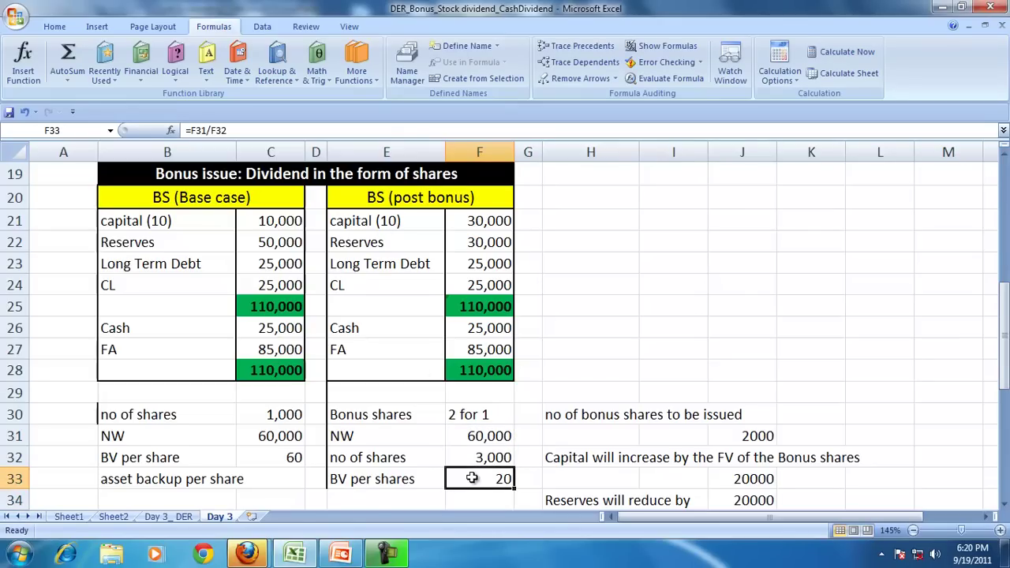
{"action": "left_click", "coordinate": [54, 26]}
{"action": "left_click", "coordinate": [215, 76]}
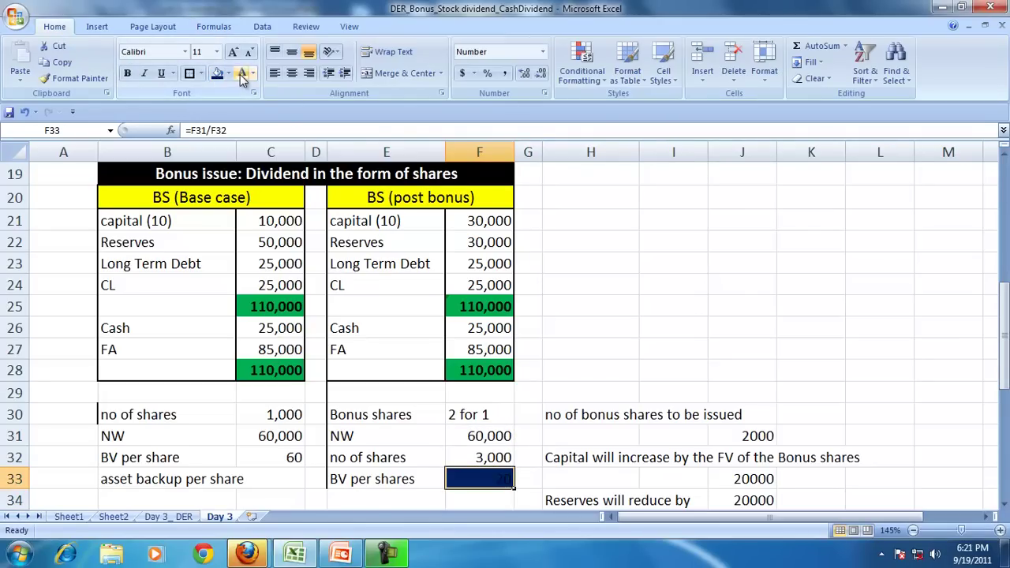
{"action": "left_click", "coordinate": [292, 72]}
{"action": "left_click", "coordinate": [127, 73]}
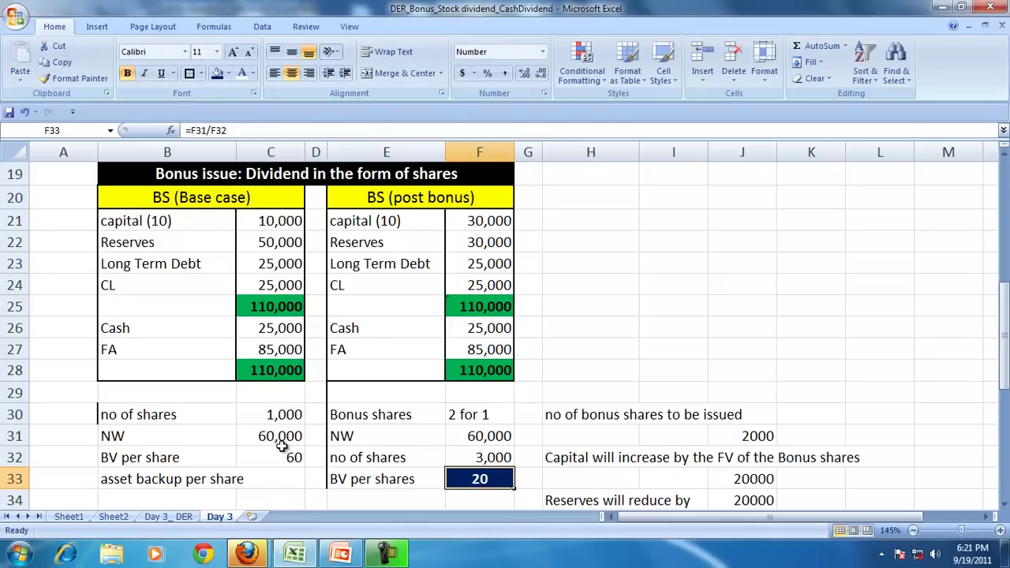
Copy the formatting of F33 onto the base-case BV per share in C32
{"action": "left_click", "coordinate": [74, 79]}
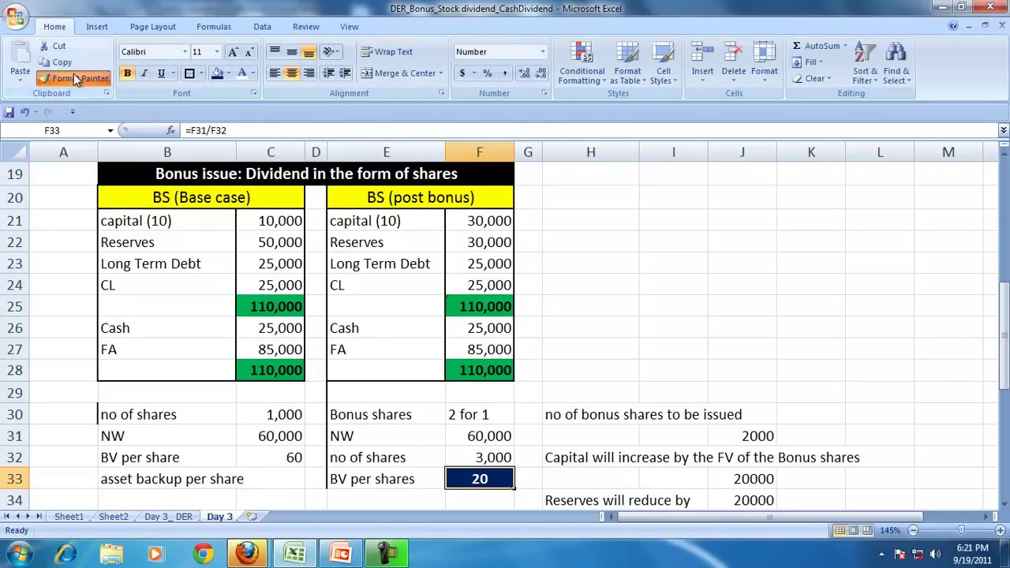
{"action": "left_click", "coordinate": [271, 459]}
{"action": "left_click", "coordinate": [758, 348]}
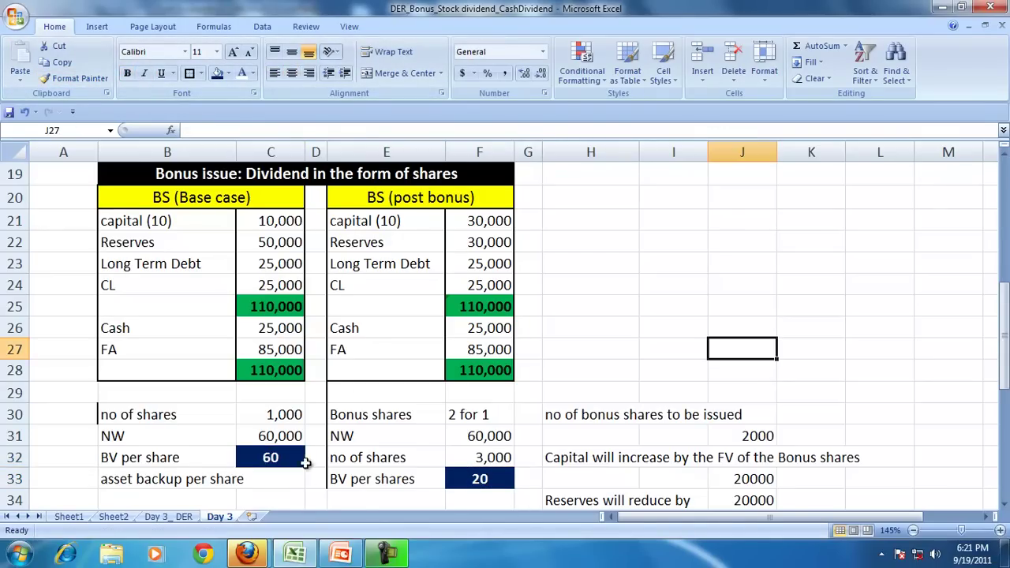
{"action": "left_click", "coordinate": [258, 461]}
{"action": "left_click", "coordinate": [471, 482]}
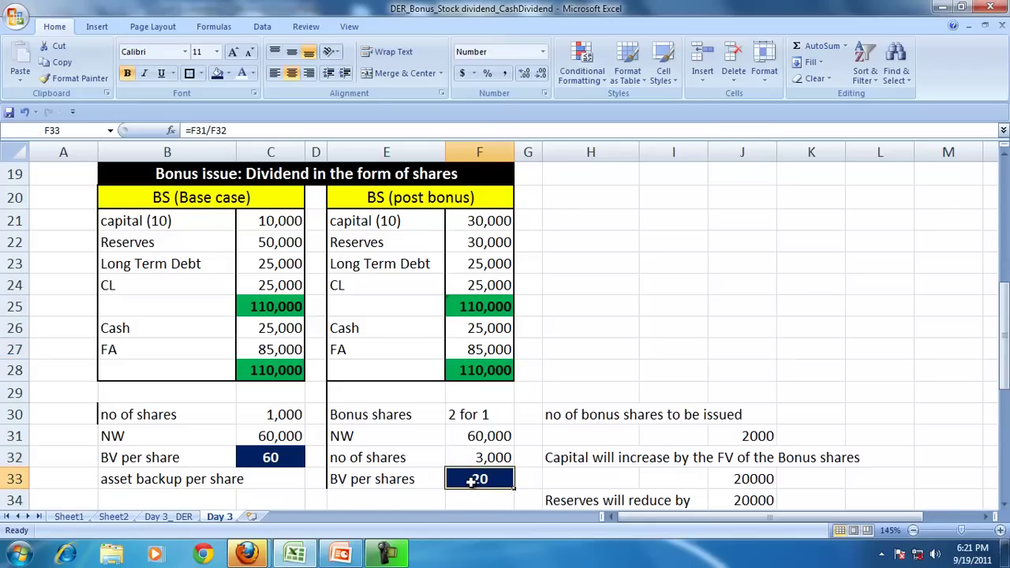
{"action": "left_click_drag", "start_coordinate": [384, 447], "coordinate": [501, 457]}
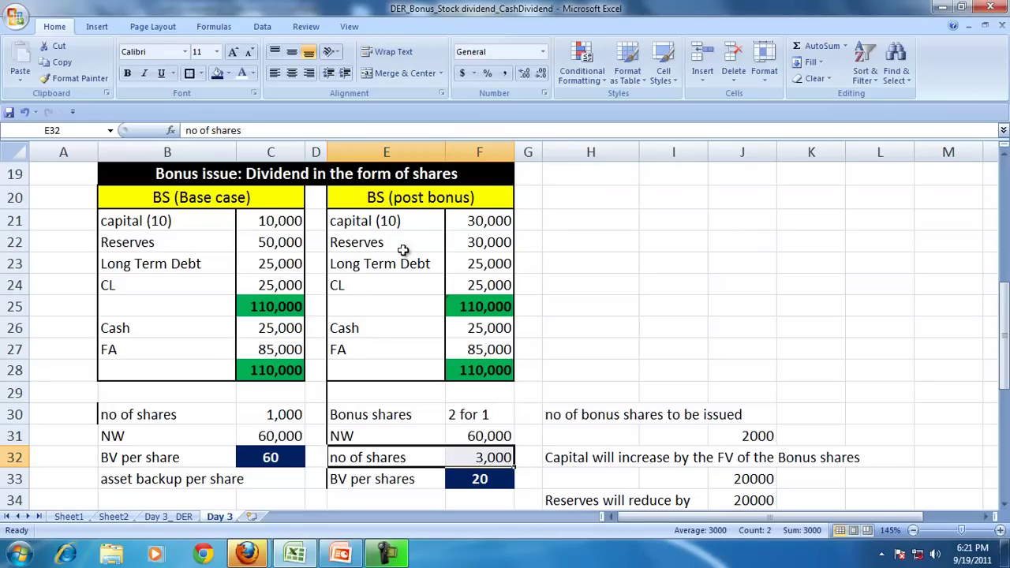
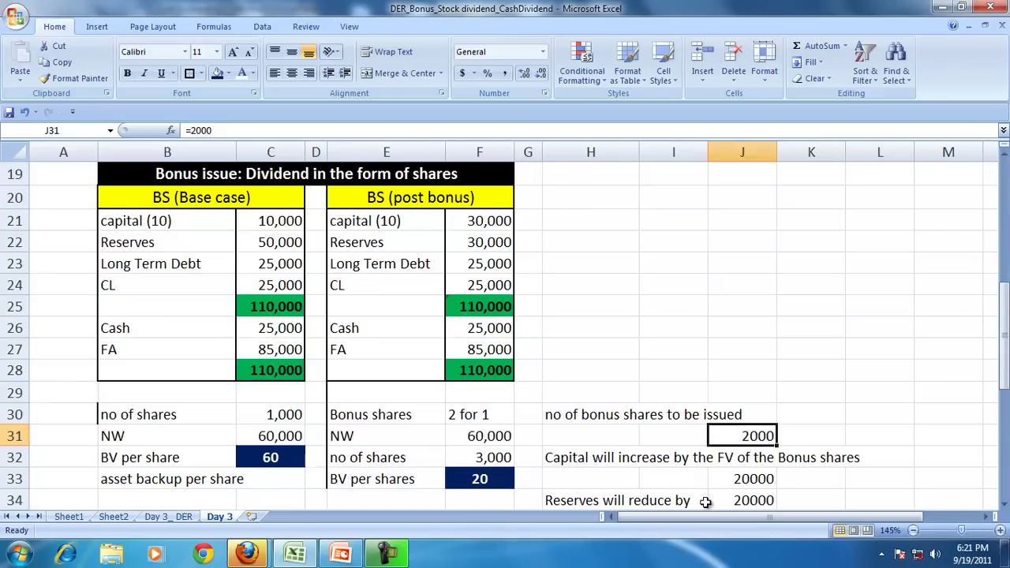
{"action": "left_click", "coordinate": [380, 244]}
{"action": "left_click", "coordinate": [469, 243]}
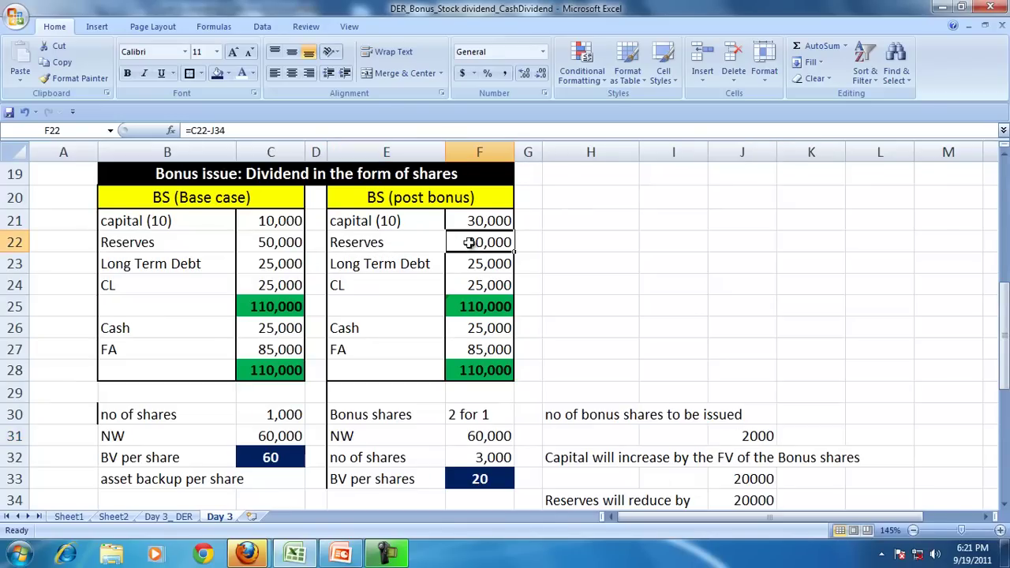
Trace the precedents of the post-bonus reserves in F22 and capital in F21, and clear the tracer arrows
{"action": "left_click", "coordinate": [211, 27]}
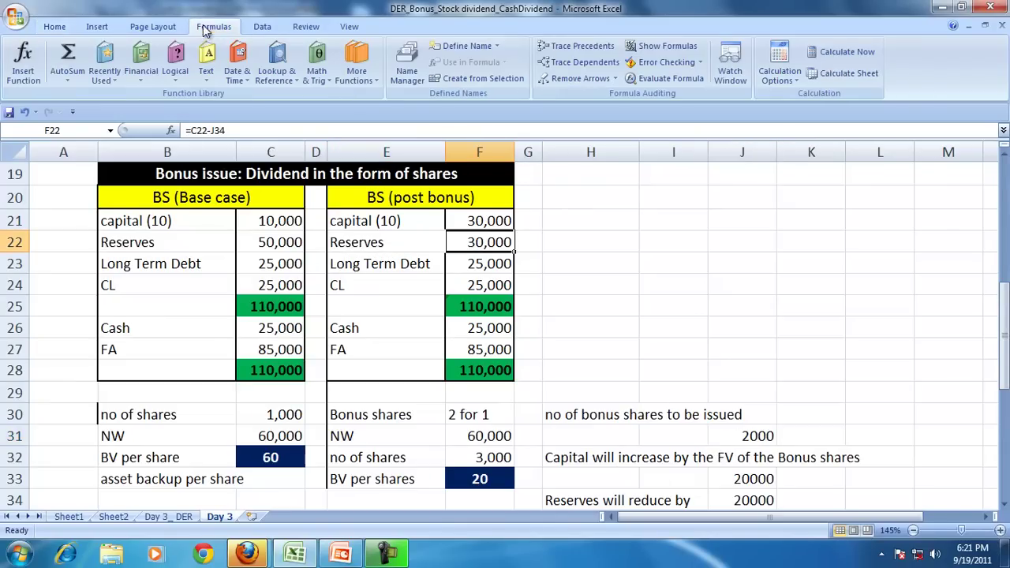
{"action": "left_click", "coordinate": [576, 47]}
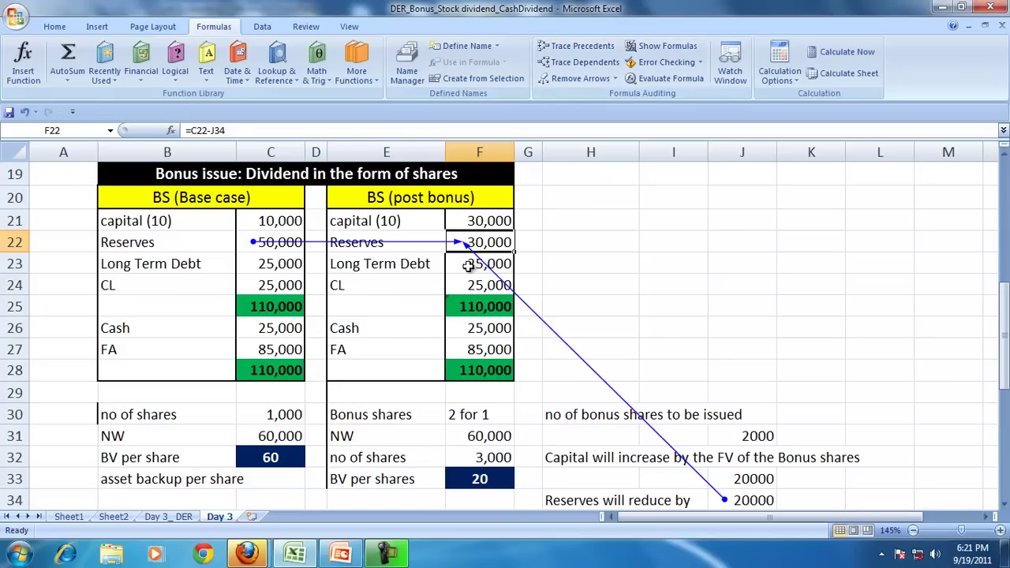
{"action": "left_click", "coordinate": [477, 220]}
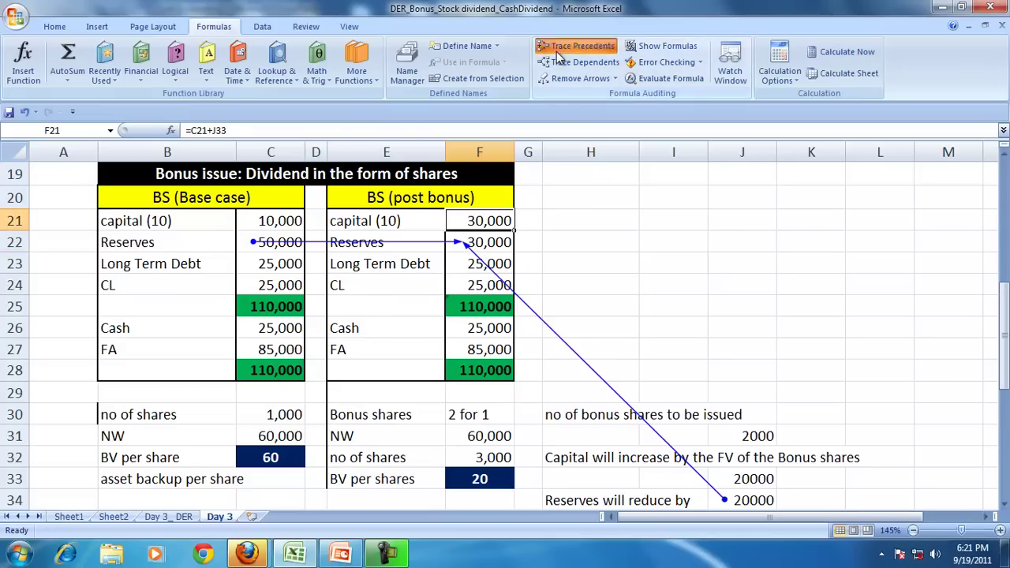
{"action": "left_click", "coordinate": [588, 45]}
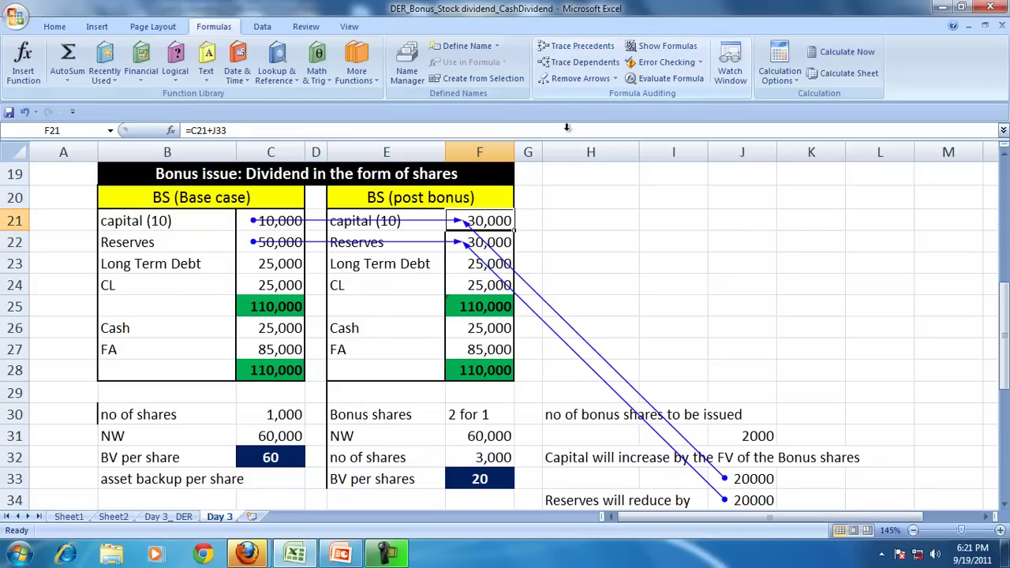
{"action": "left_click", "coordinate": [555, 79]}
Highlight "No cash outflow" on the PowerPoint Stock Dividend slide and compare the cash cells C26 and F26 in Excel
{"action": "left_click", "coordinate": [340, 555]}
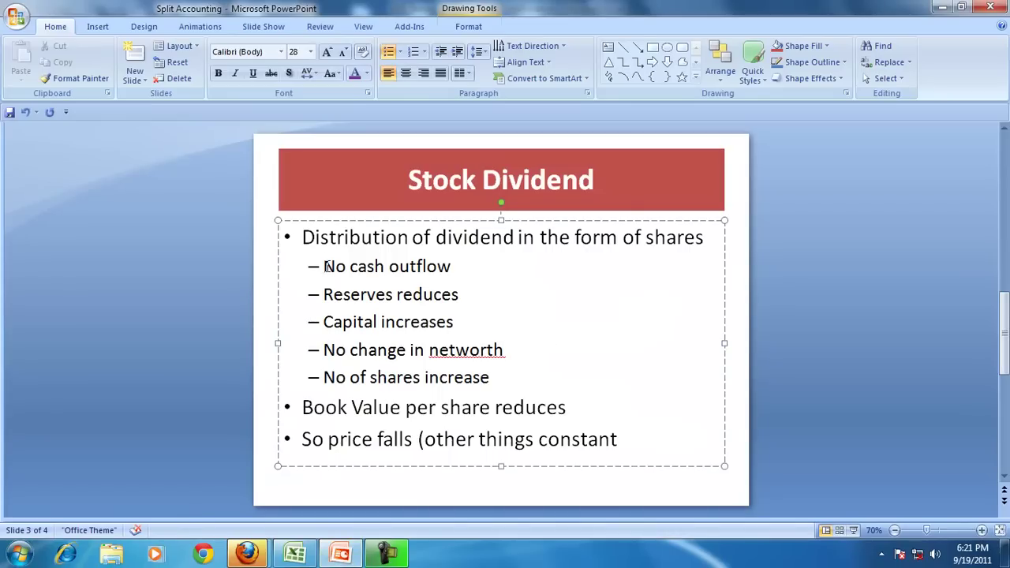
{"action": "left_click_drag", "start_coordinate": [325, 267], "coordinate": [445, 273]}
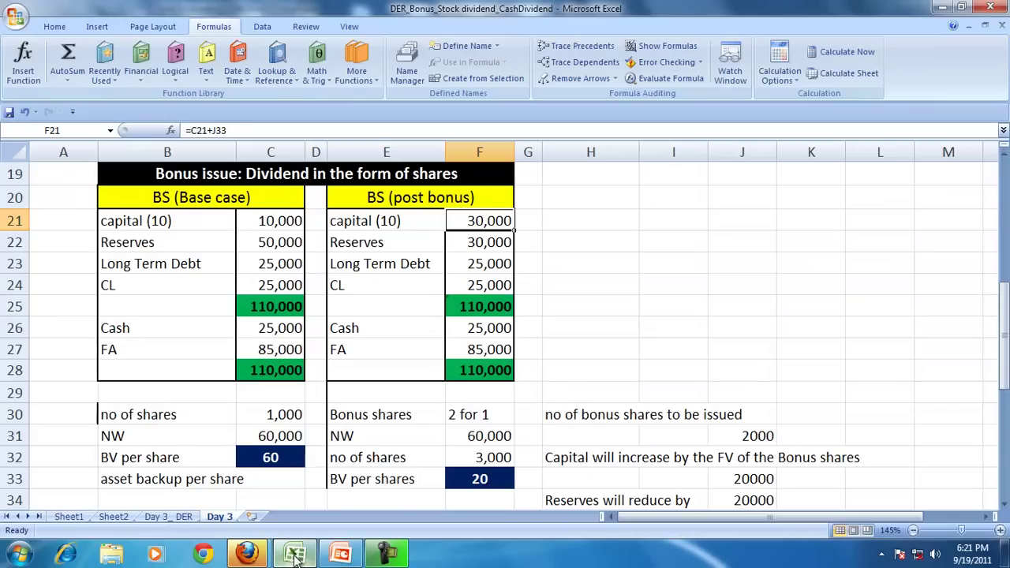
{"action": "left_click", "coordinate": [296, 555]}
{"action": "left_click", "coordinate": [497, 333]}
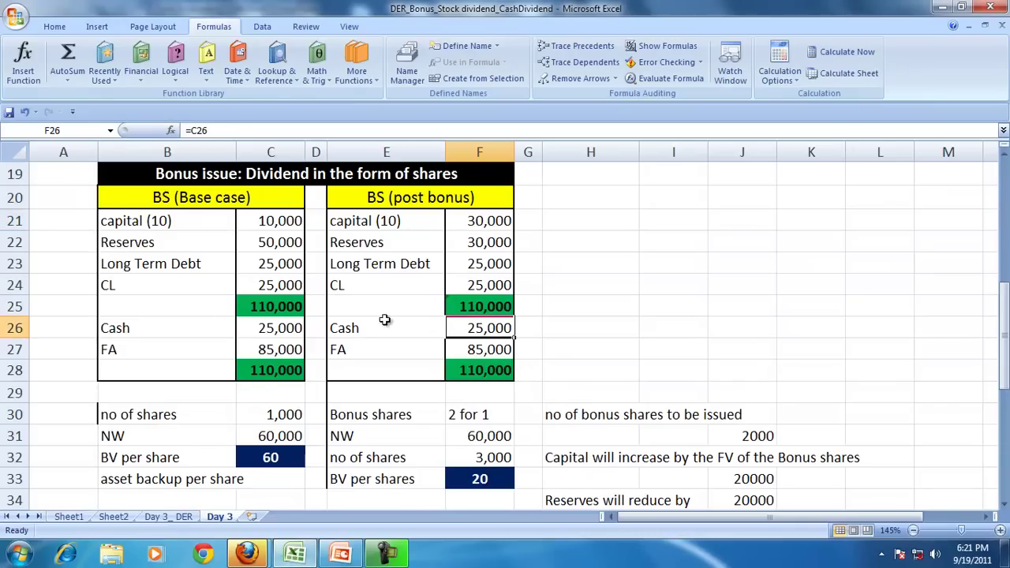
{"action": "left_click", "coordinate": [277, 328]}
{"action": "left_click", "coordinate": [497, 335]}
Highlight "Reserves reduces" and "Capital increases" on the PowerPoint slide and trace the precedents of F22 and F21 in Excel
{"action": "left_click", "coordinate": [341, 555]}
{"action": "left_click_drag", "start_coordinate": [326, 294], "coordinate": [462, 315]}
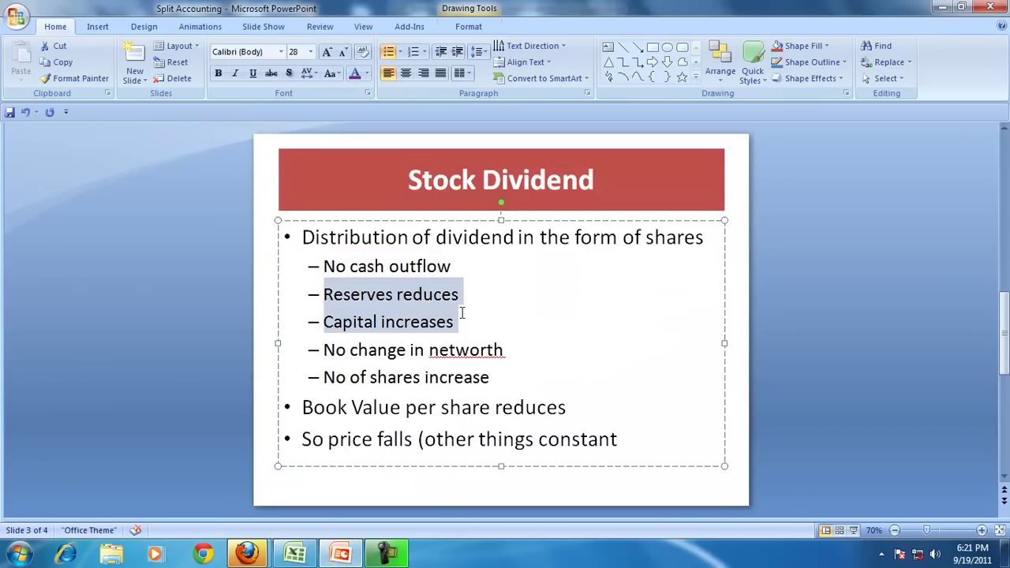
{"action": "left_click", "coordinate": [296, 555]}
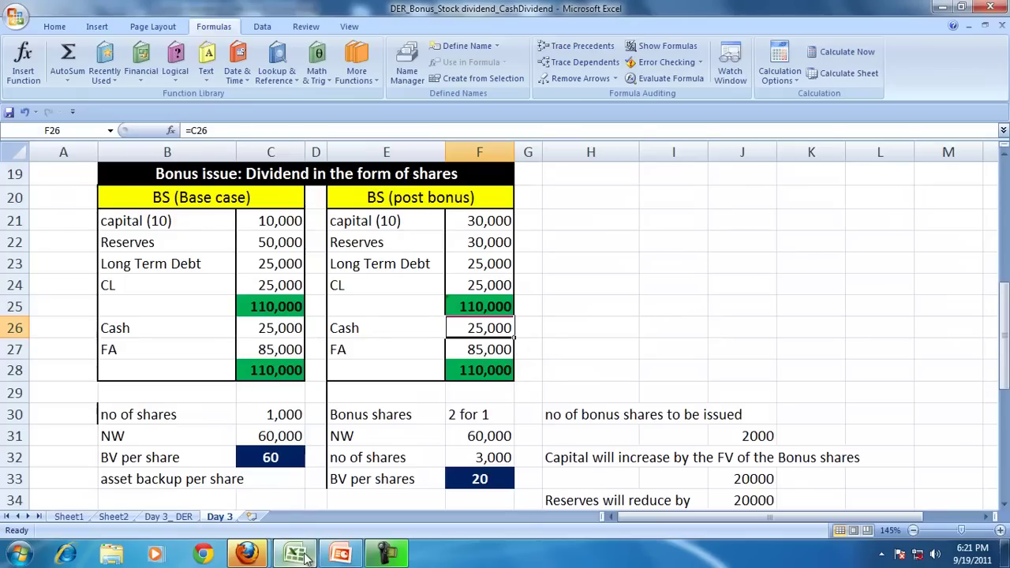
{"action": "left_click", "coordinate": [465, 244]}
{"action": "left_click", "coordinate": [558, 47]}
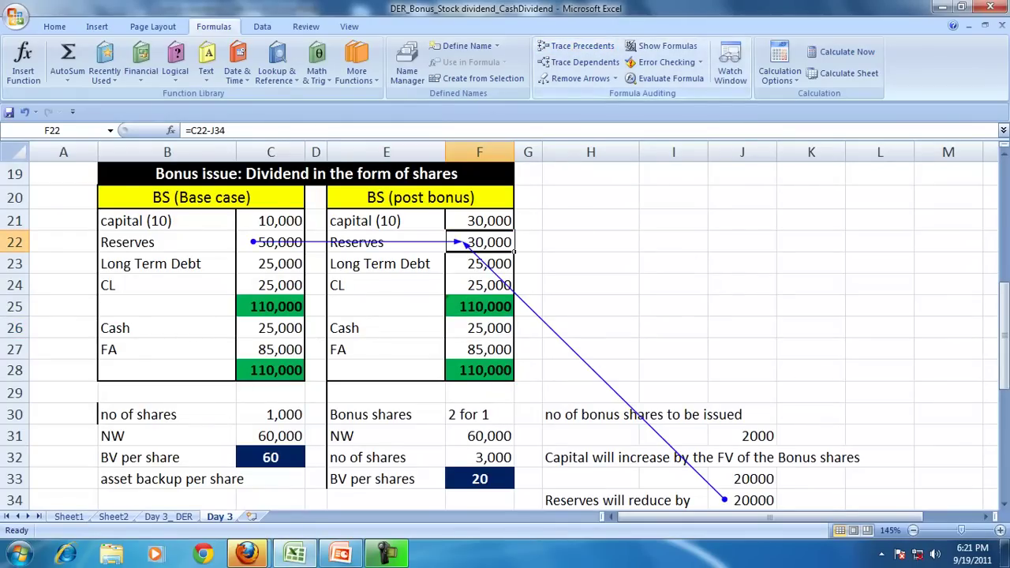
{"action": "left_click", "coordinate": [339, 554]}
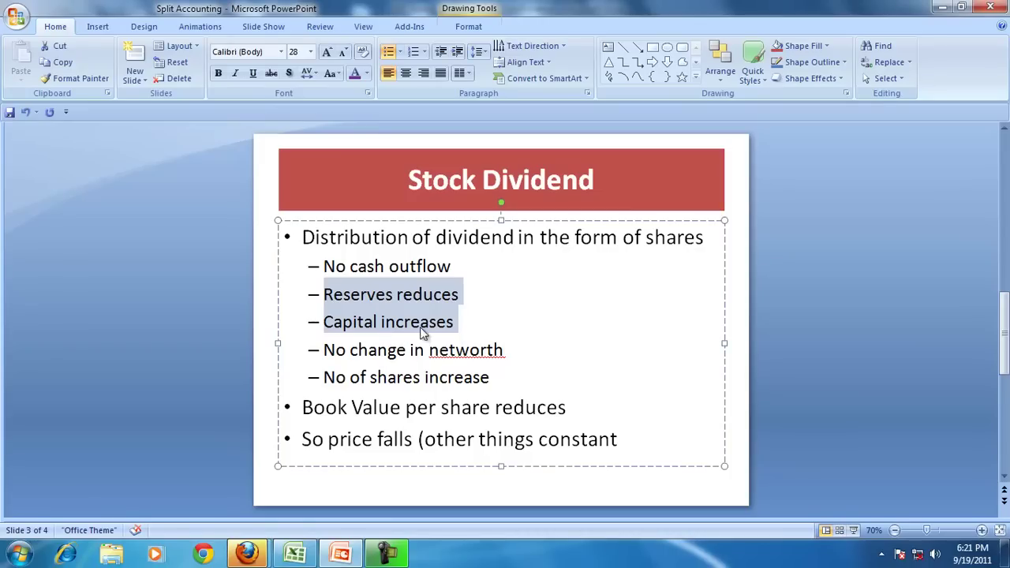
{"action": "left_click", "coordinate": [295, 555]}
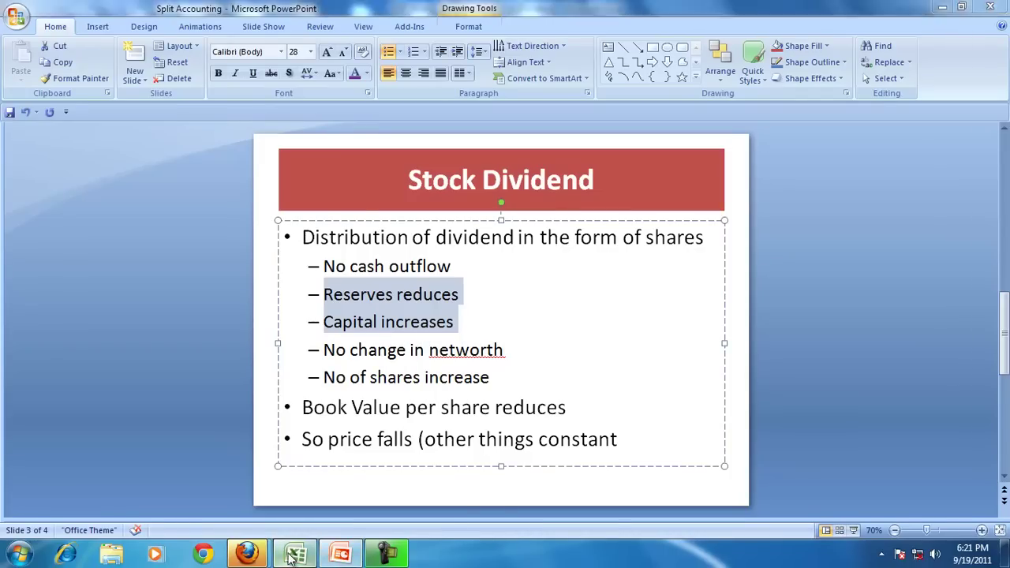
{"action": "left_click", "coordinate": [496, 224]}
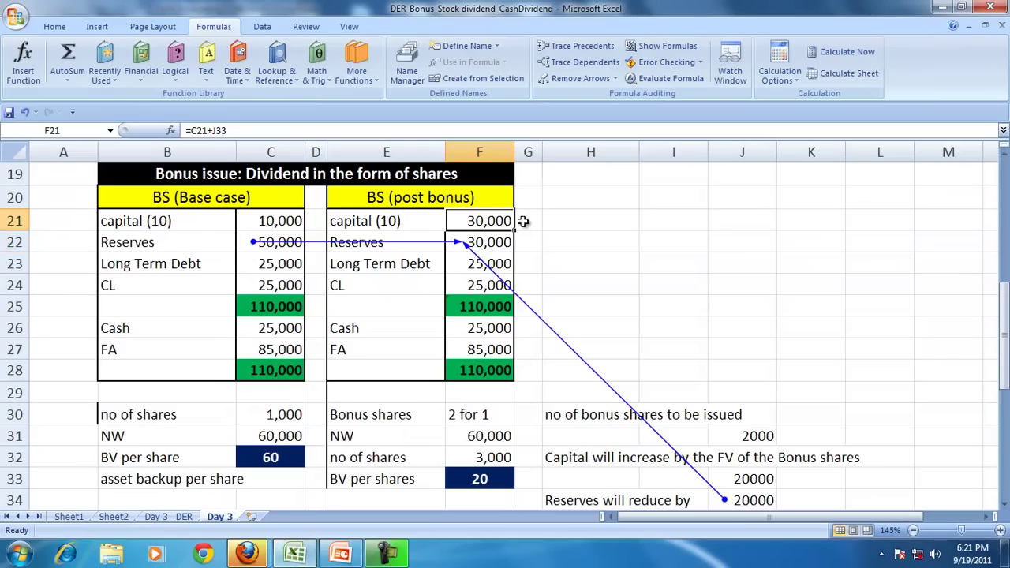
{"action": "left_click", "coordinate": [560, 46]}
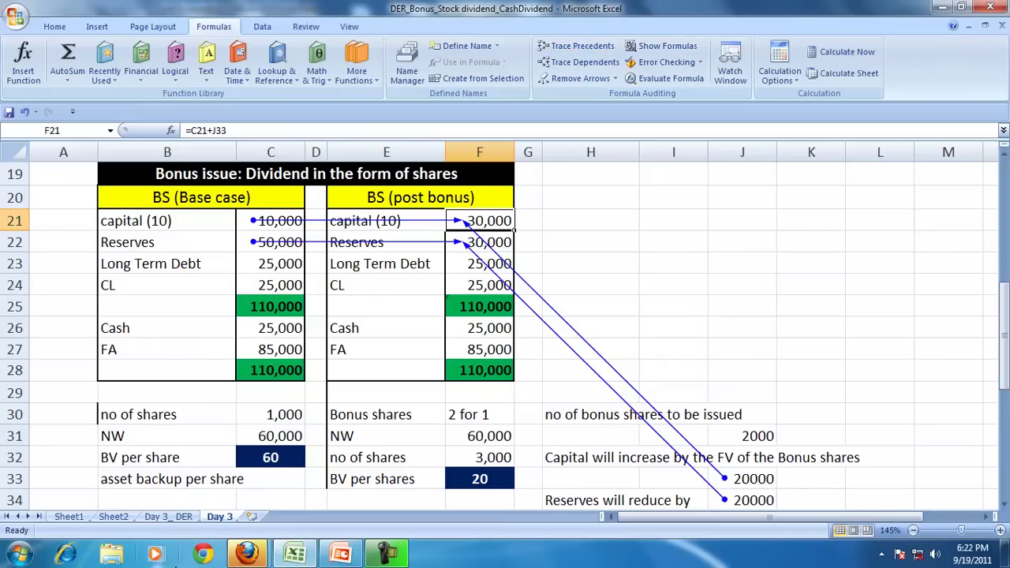
Switch to the PowerPoint slide and highlight "No change in networth", followed by "No of shares increase"
{"action": "left_click", "coordinate": [339, 554]}
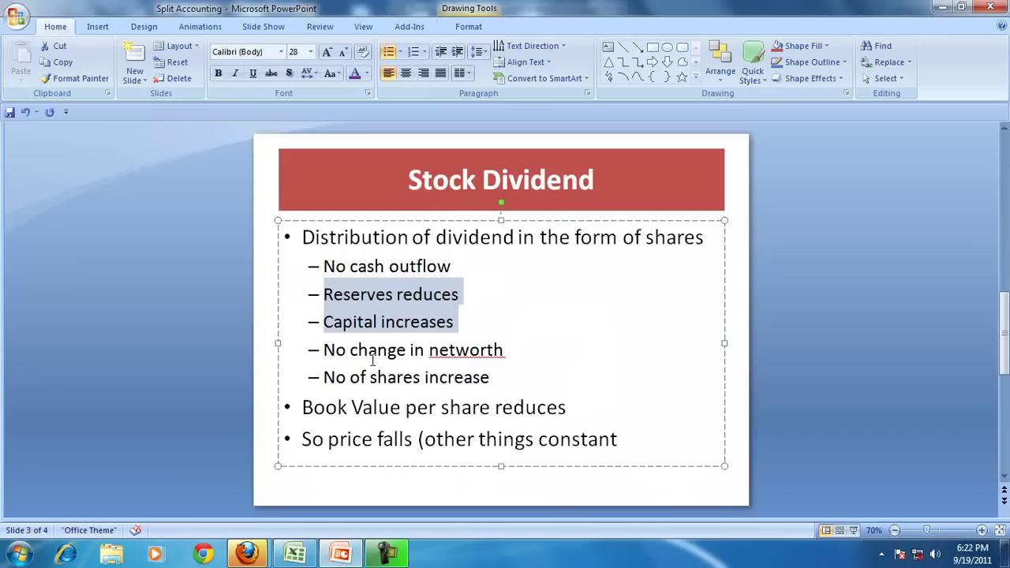
{"action": "left_click_drag", "start_coordinate": [331, 347], "coordinate": [509, 347]}
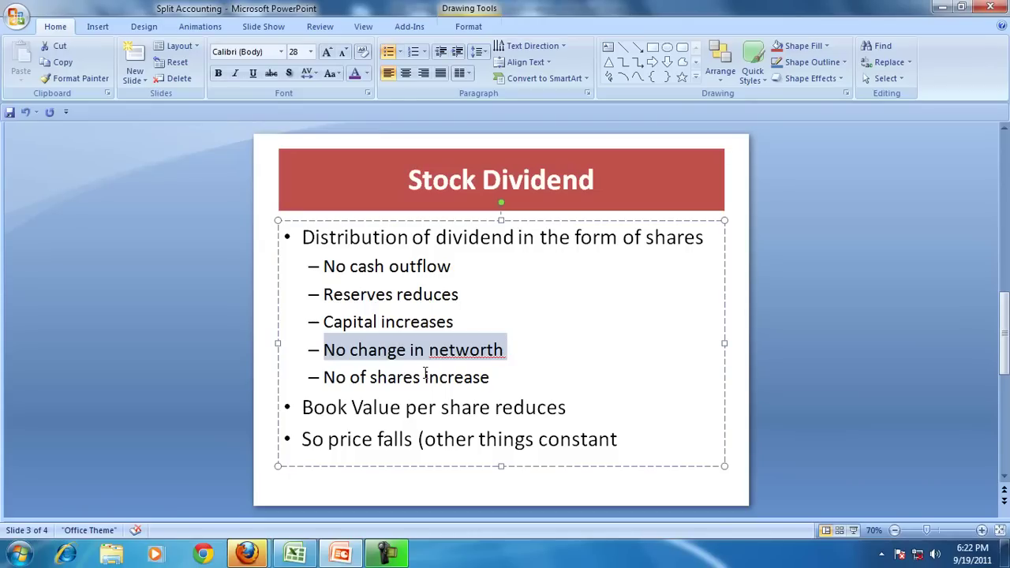
{"action": "left_click_drag", "start_coordinate": [323, 377], "coordinate": [463, 378]}
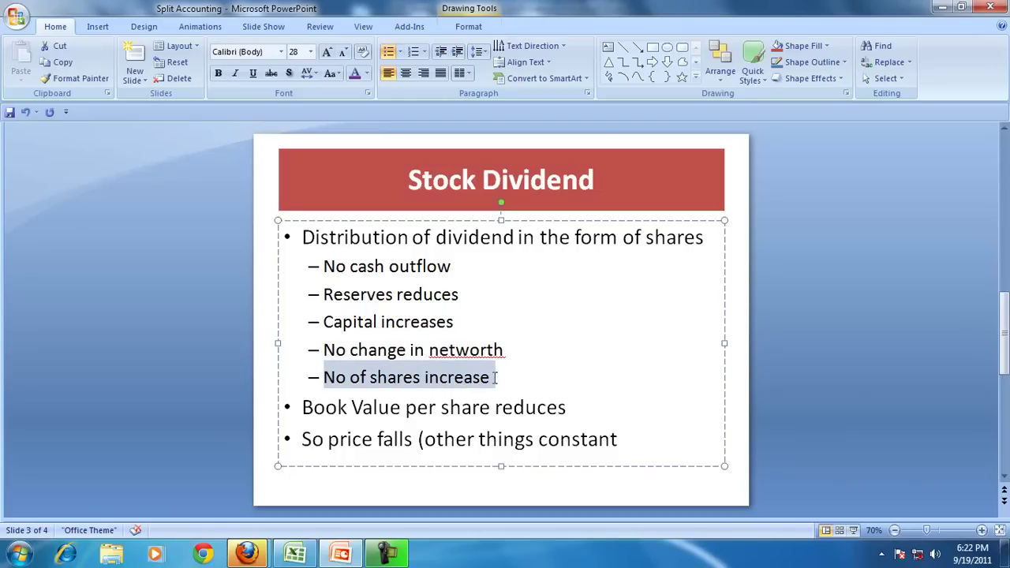
Return to Excel, trace the precedents of the post-bonus book value in F33, compare it with C32, and remove all arrows
{"action": "left_click", "coordinate": [295, 554]}
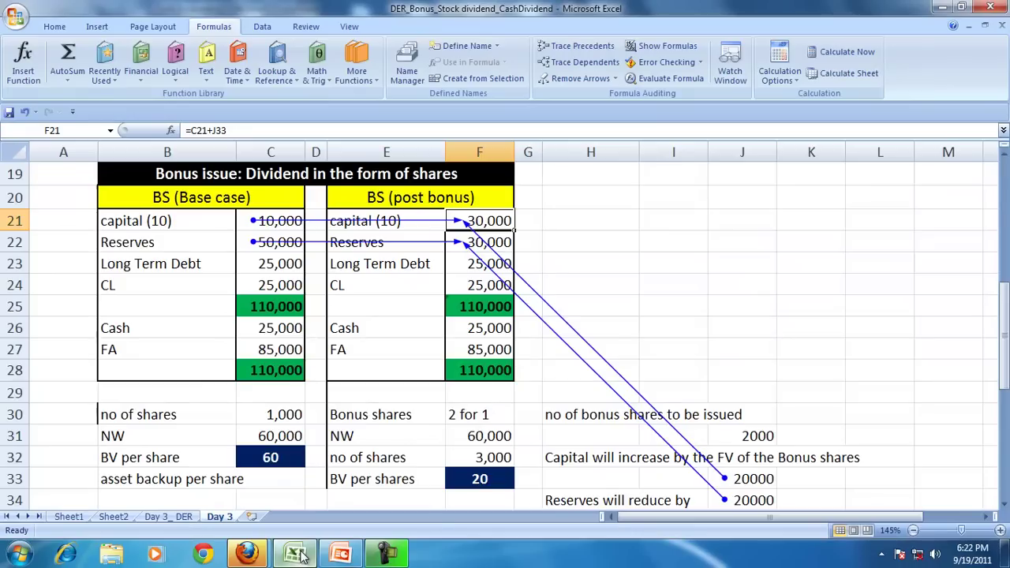
{"action": "left_click", "coordinate": [482, 484]}
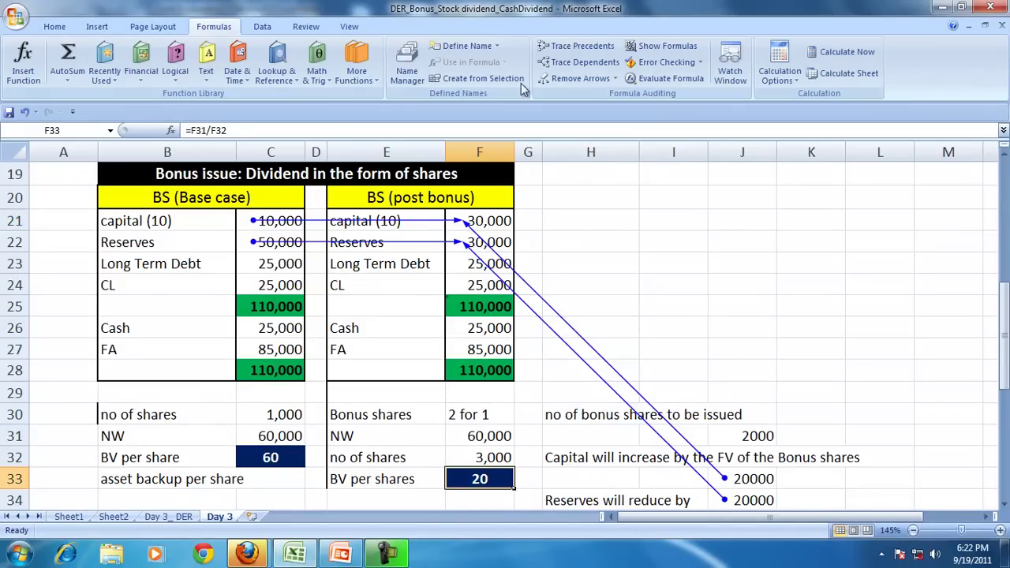
{"action": "left_click", "coordinate": [575, 45]}
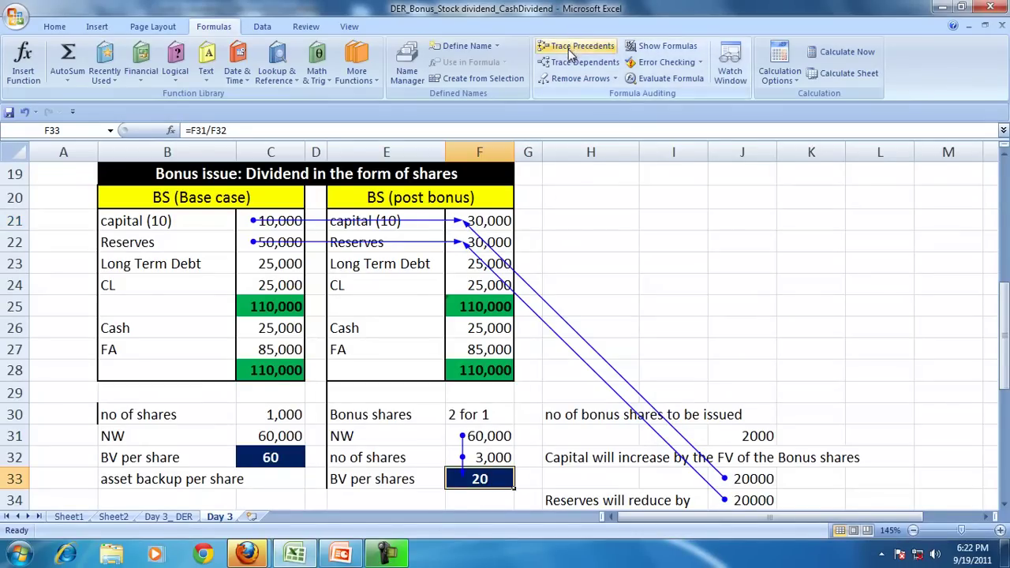
{"action": "left_click", "coordinate": [263, 458]}
{"action": "left_click", "coordinate": [479, 478]}
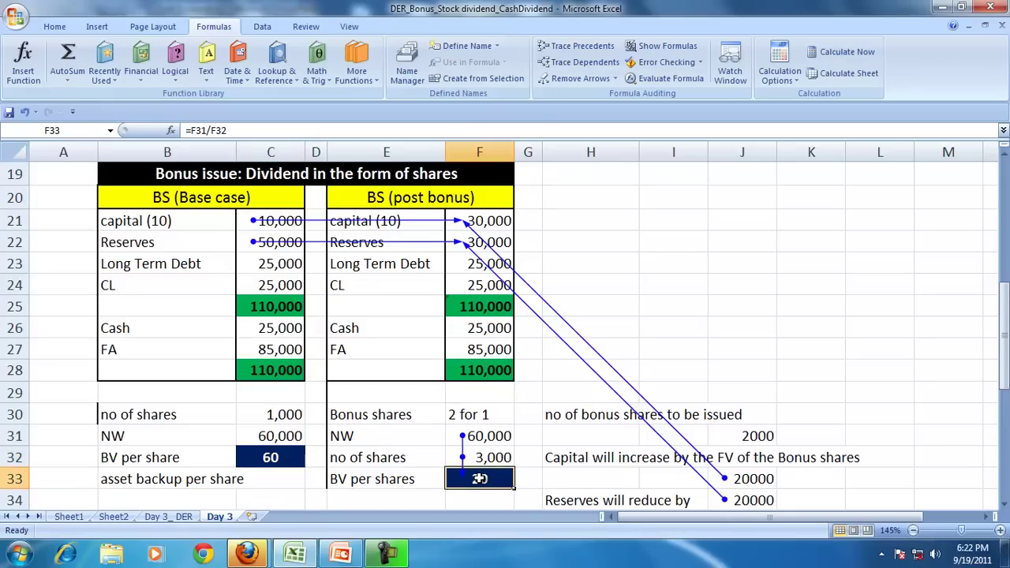
{"action": "left_click", "coordinate": [580, 78]}
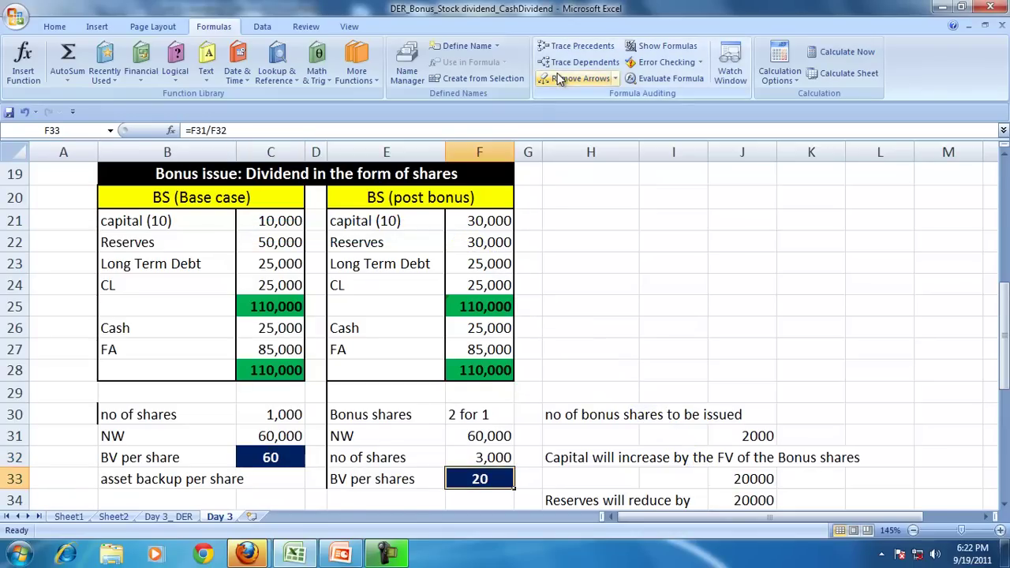
{"action": "left_click", "coordinate": [683, 301]}
Review the bonus issue heading and compare the base-case book value per share in C32 with the post-bonus one in F33
{"action": "left_click", "coordinate": [277, 175]}
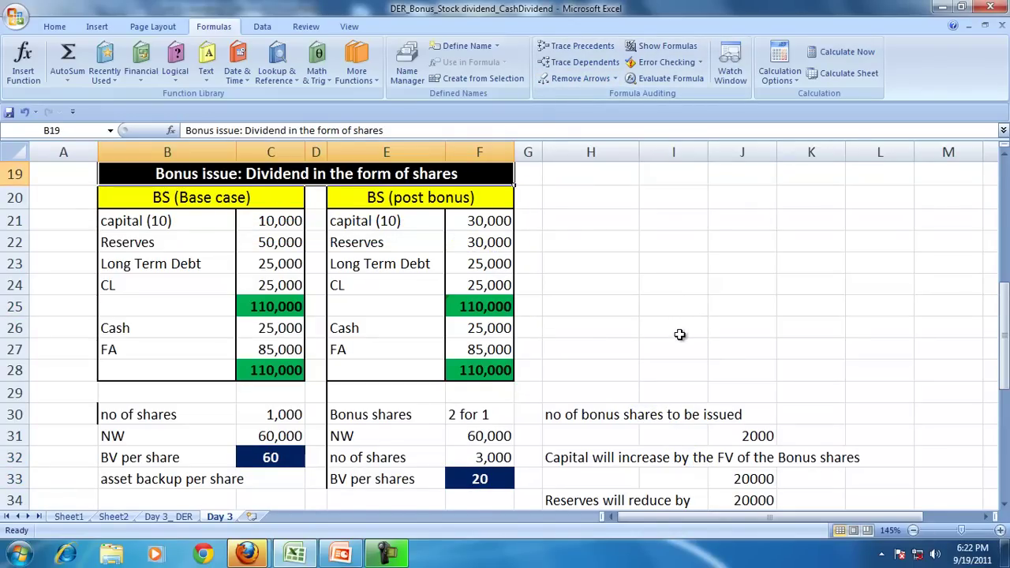
{"action": "left_click", "coordinate": [271, 458]}
{"action": "left_click", "coordinate": [478, 487]}
{"action": "left_click", "coordinate": [266, 458]}
{"action": "left_click", "coordinate": [500, 483]}
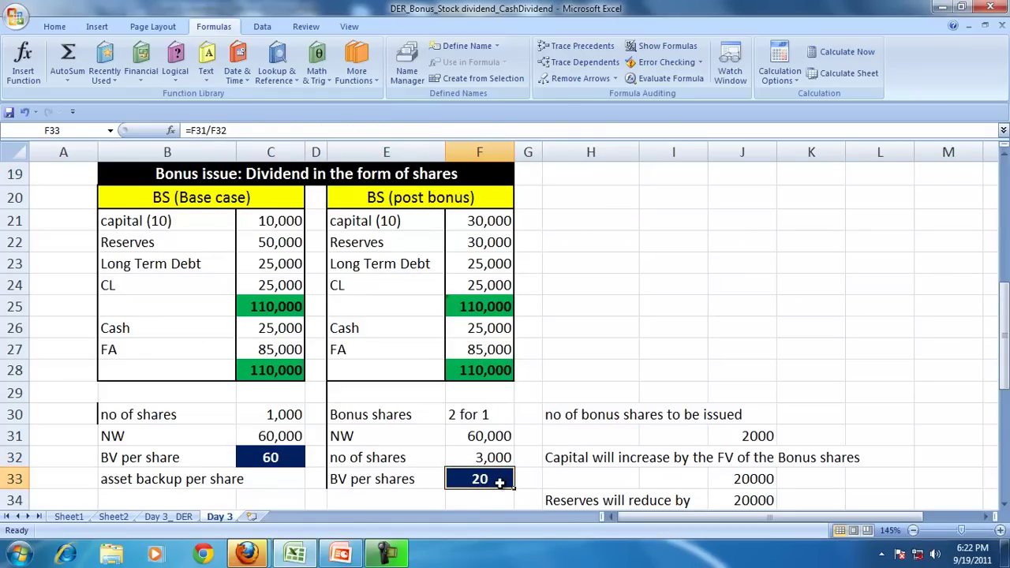
{"action": "left_click", "coordinate": [263, 455]}
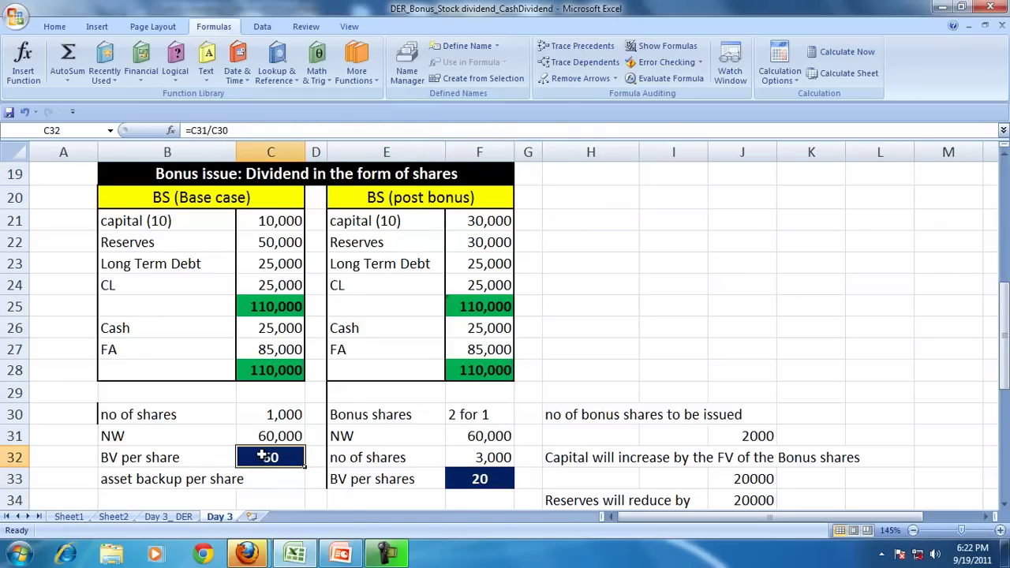
{"action": "left_click", "coordinate": [497, 483]}
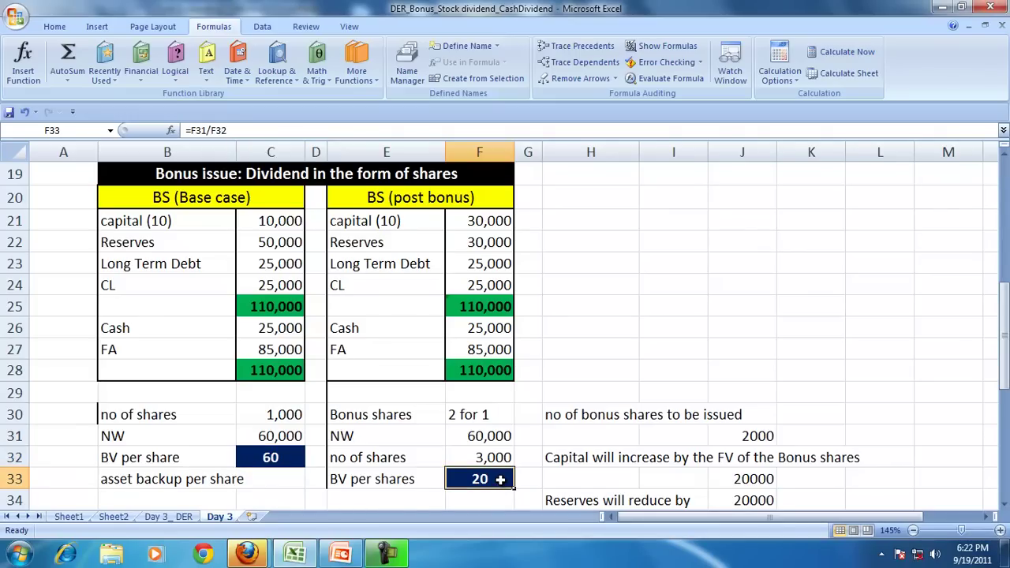